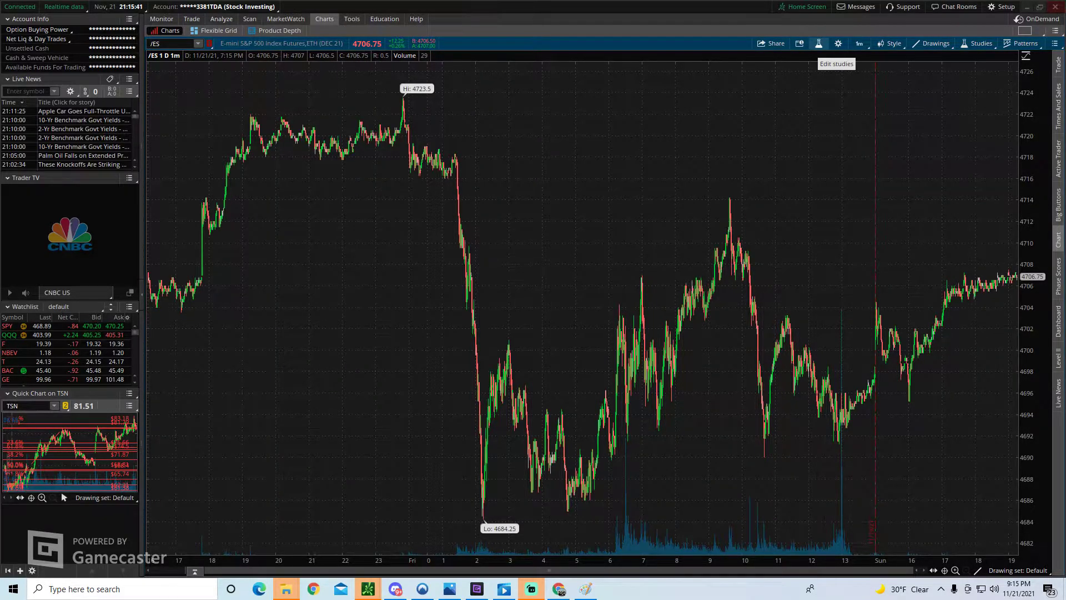
Open the study editor for the /ES chart and look through the list of available studies.
left_click(818, 43)
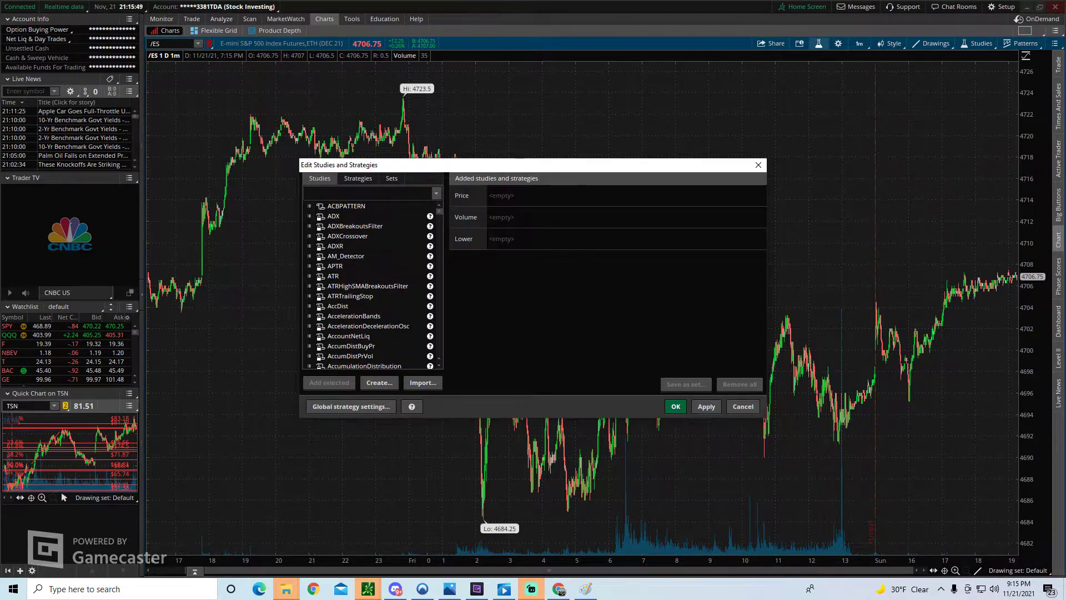
scroll(372, 286, "down", 5)
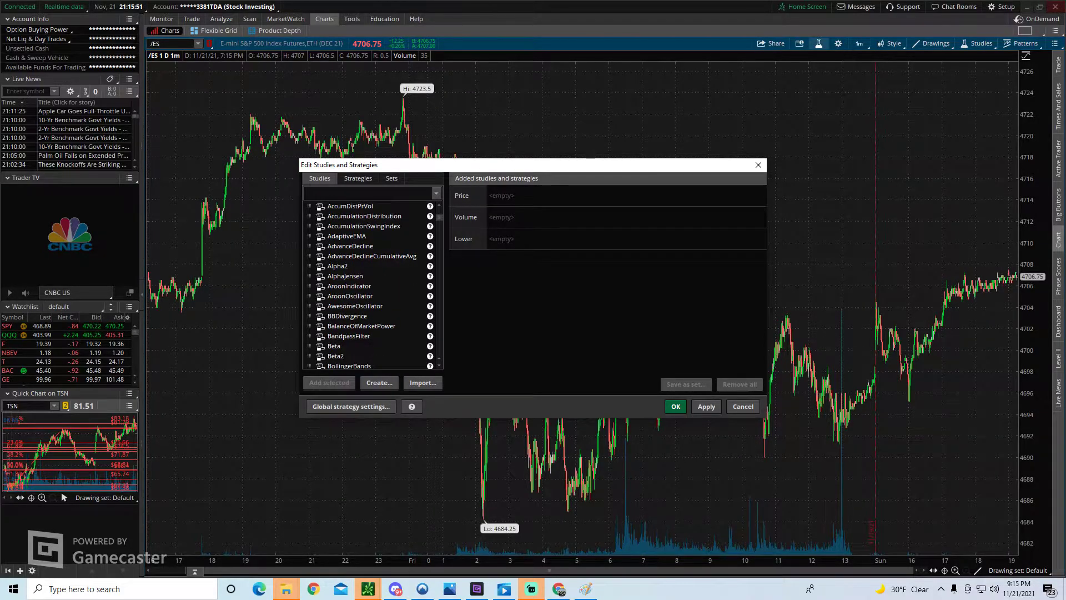
scroll(372, 286, "down", 6)
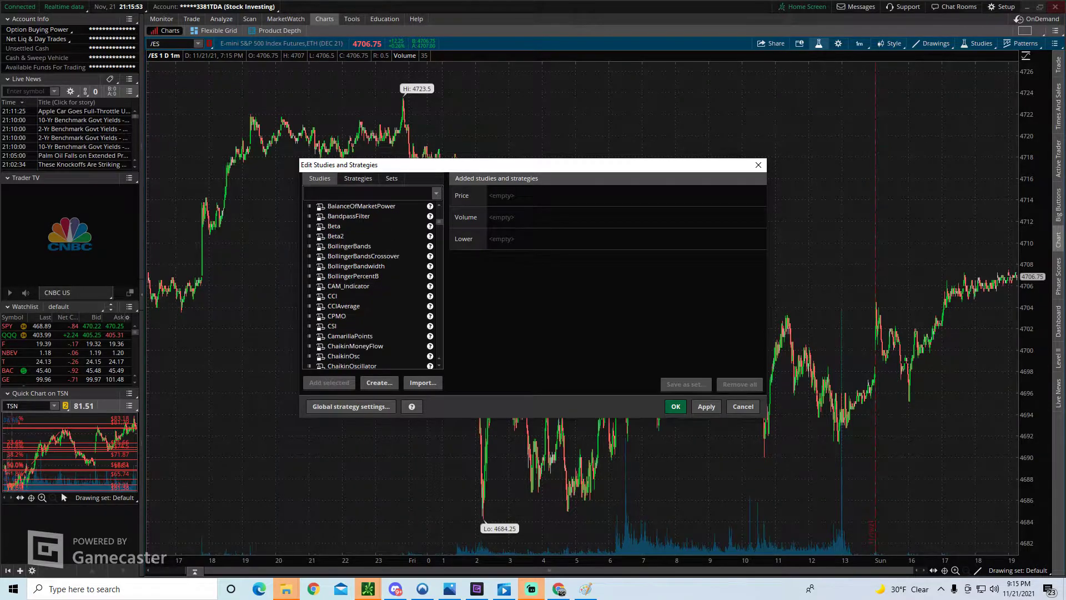
scroll(372, 286, "down", 7)
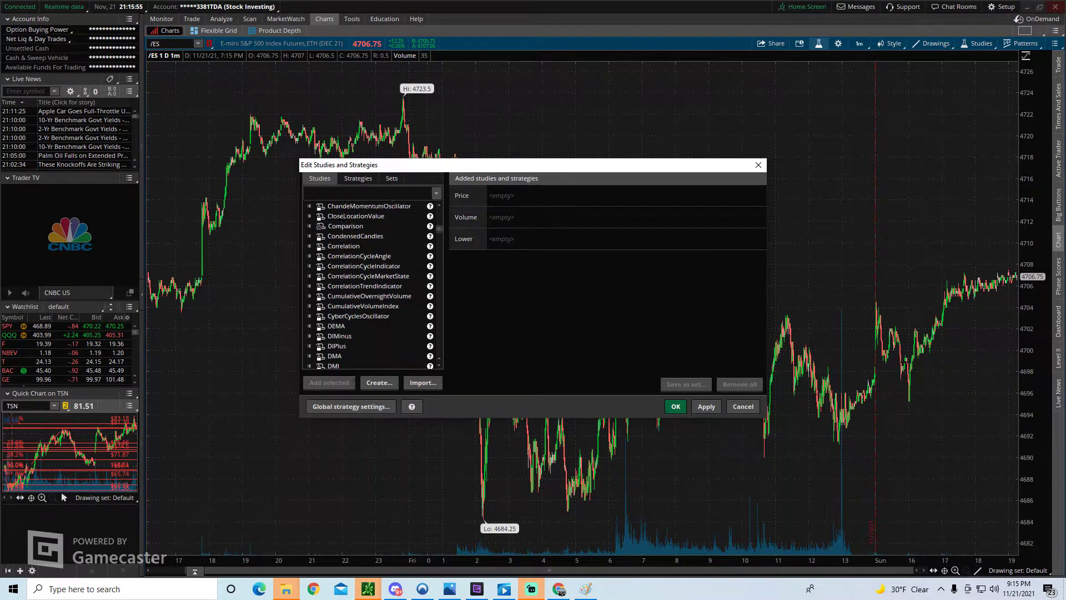
scroll(372, 286, "down", 2)
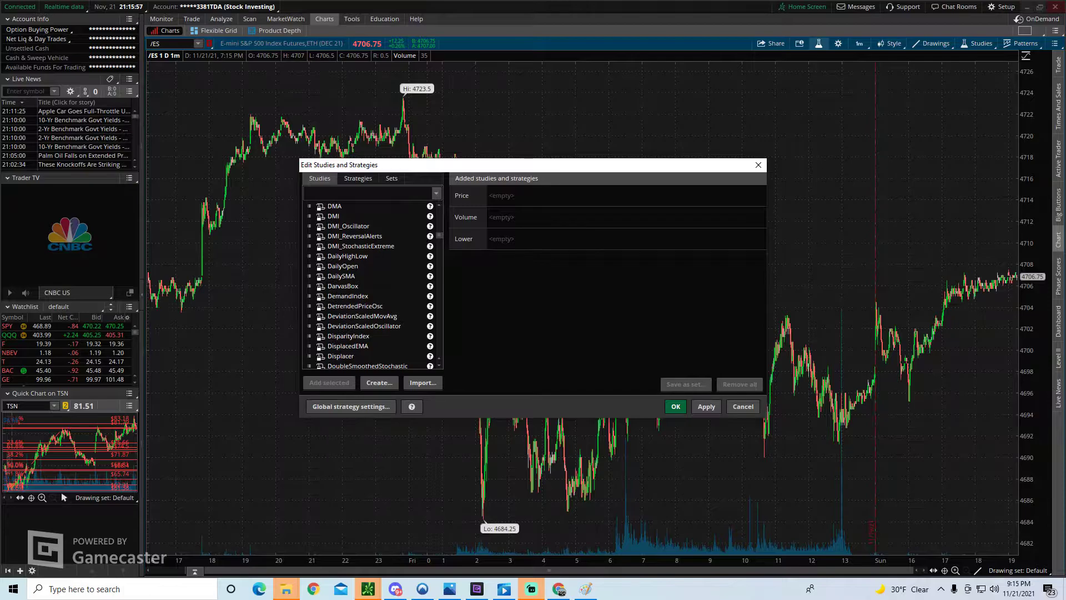
scroll(372, 286, "down", 8)
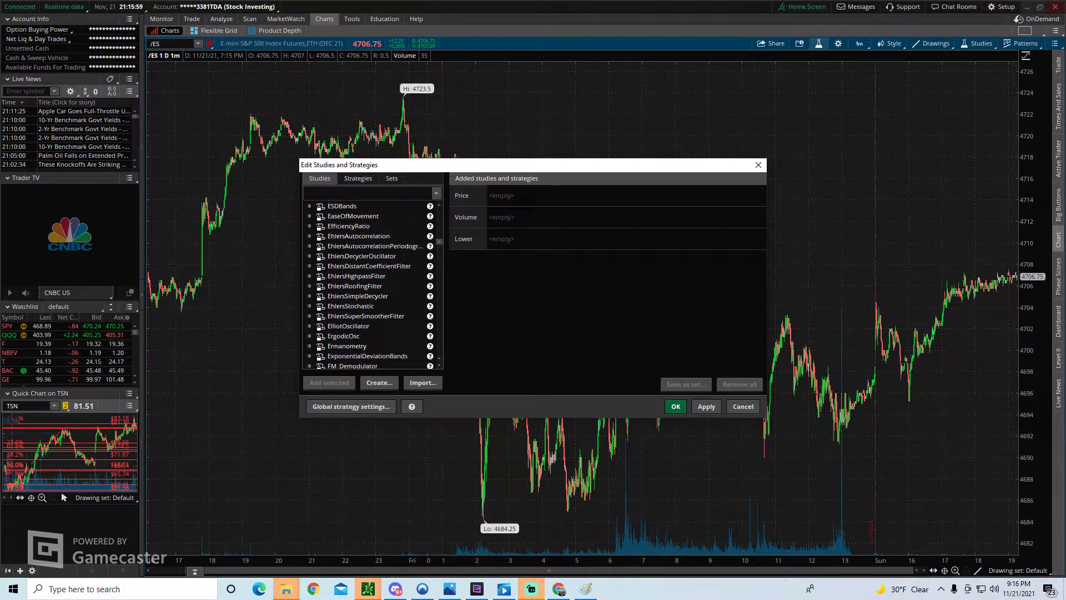
scroll(372, 286, "down", 9)
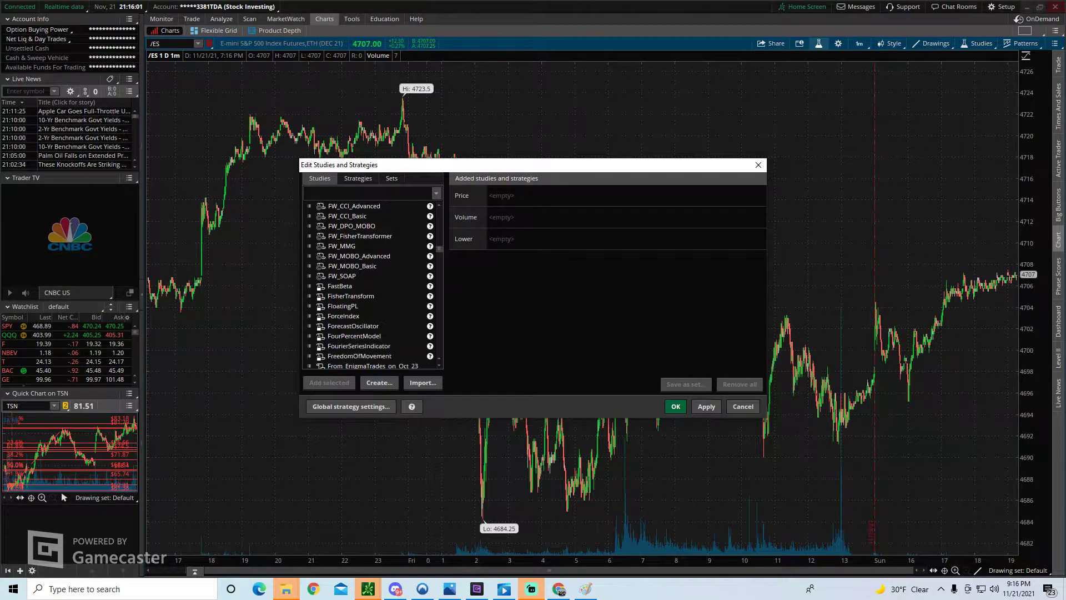
scroll(372, 286, "down", 12)
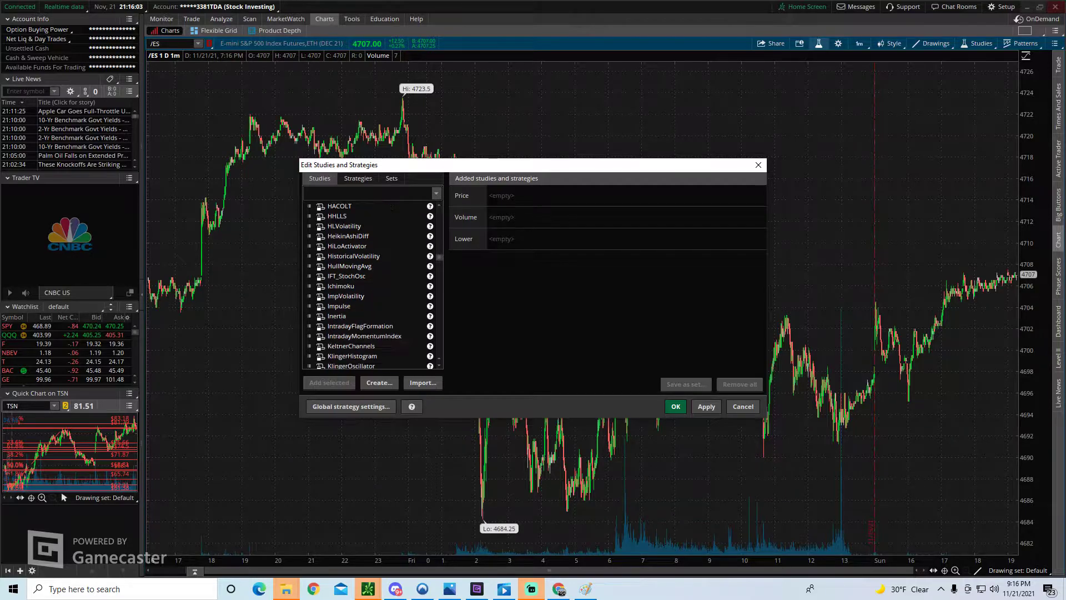
scroll(372, 286, "down", 5)
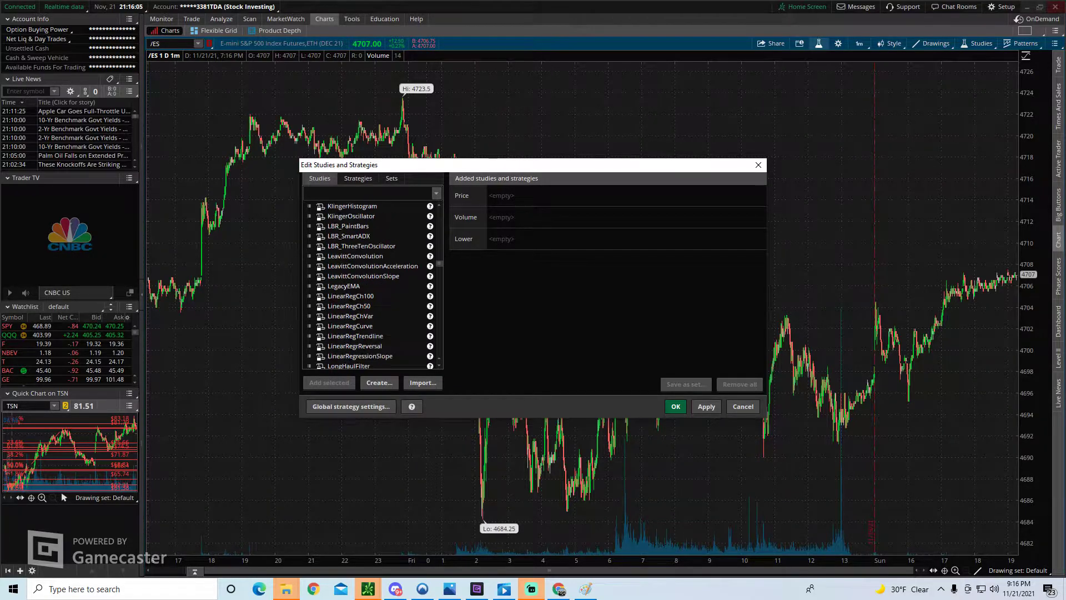
scroll(372, 286, "down", 3)
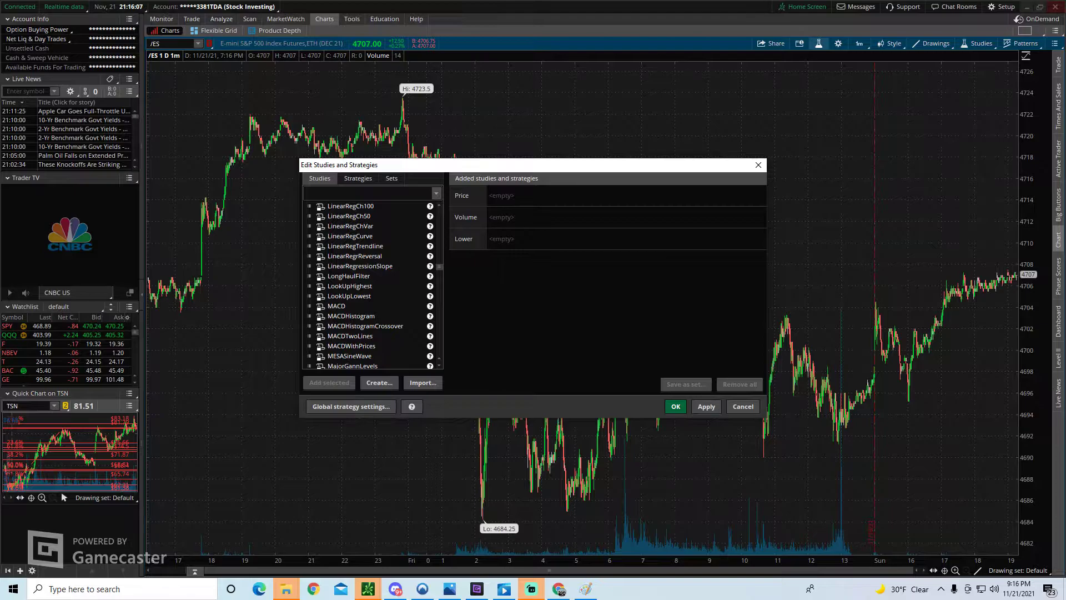
scroll(372, 286, "down", 2)
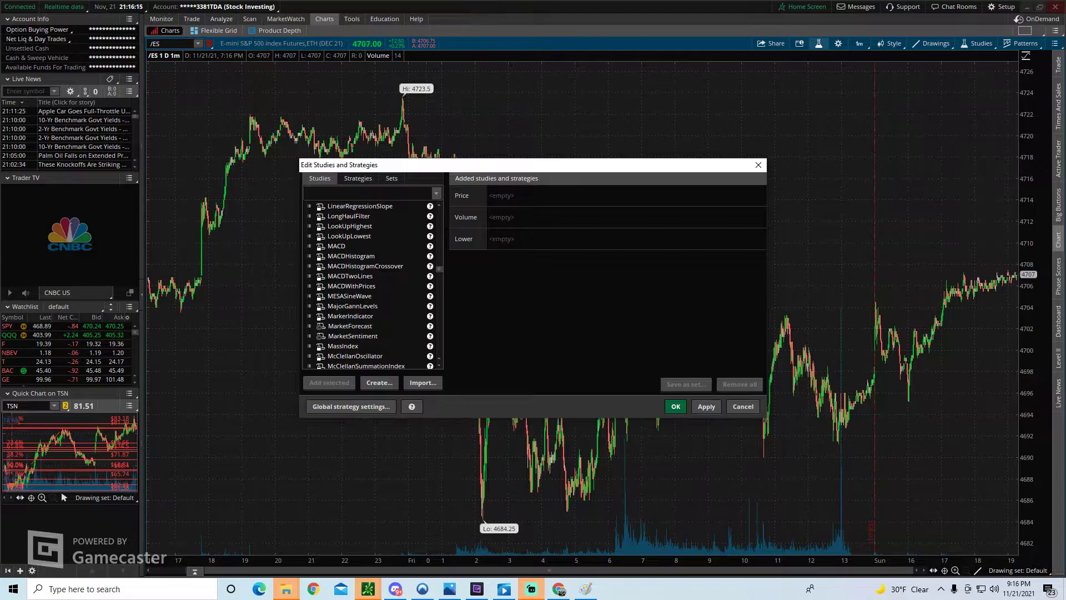
scroll(372, 286, "up", 15)
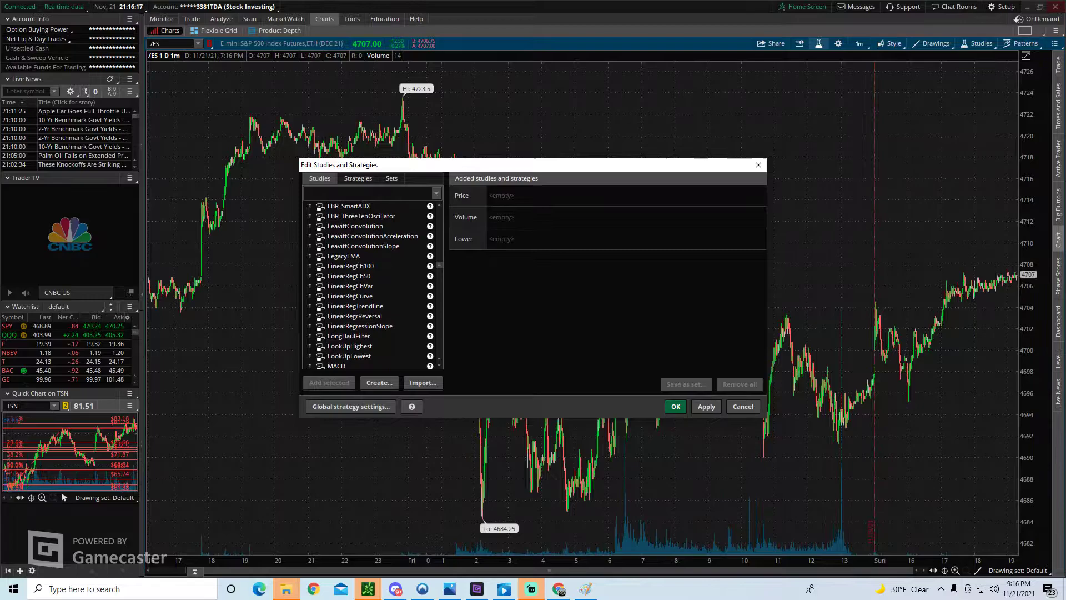
scroll(372, 286, "up", 20)
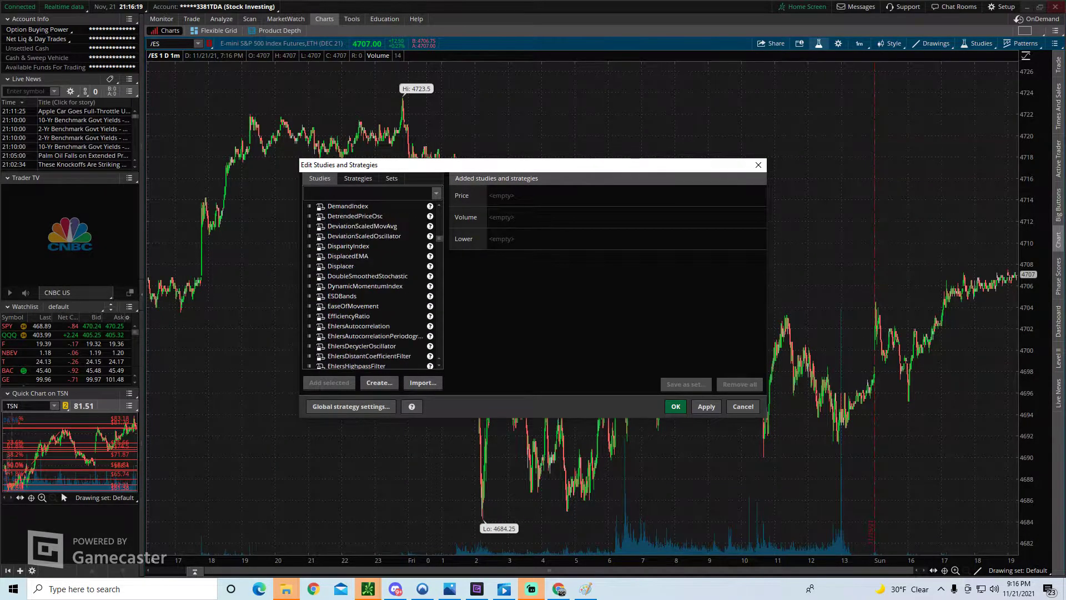
scroll(372, 286, "up", 20)
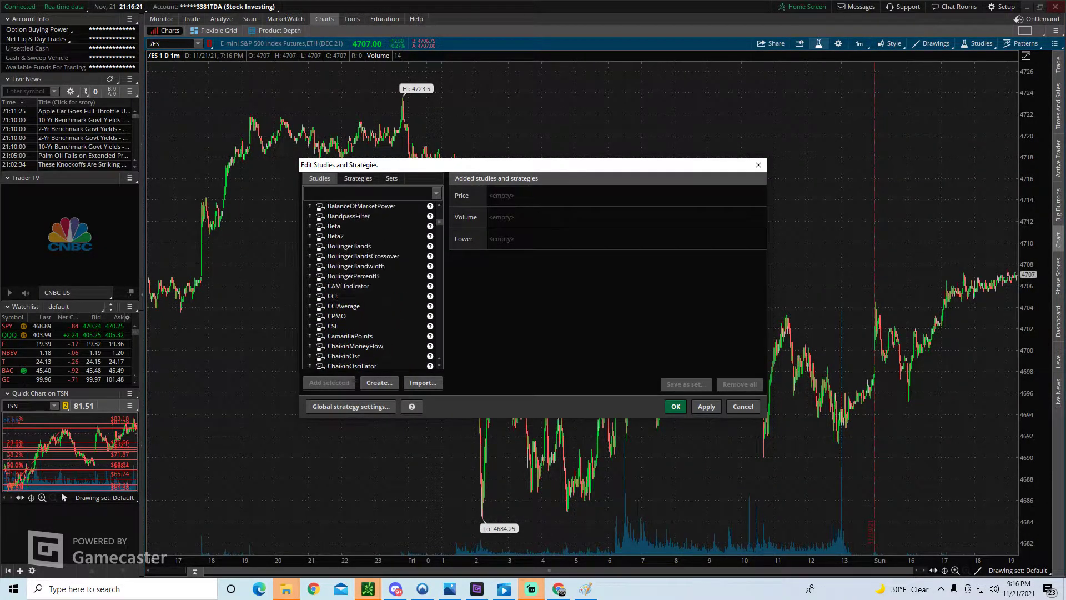
Find the RSI study by searching for "rsi", add it as a lower study and apply it to the chart.
left_click(367, 193)
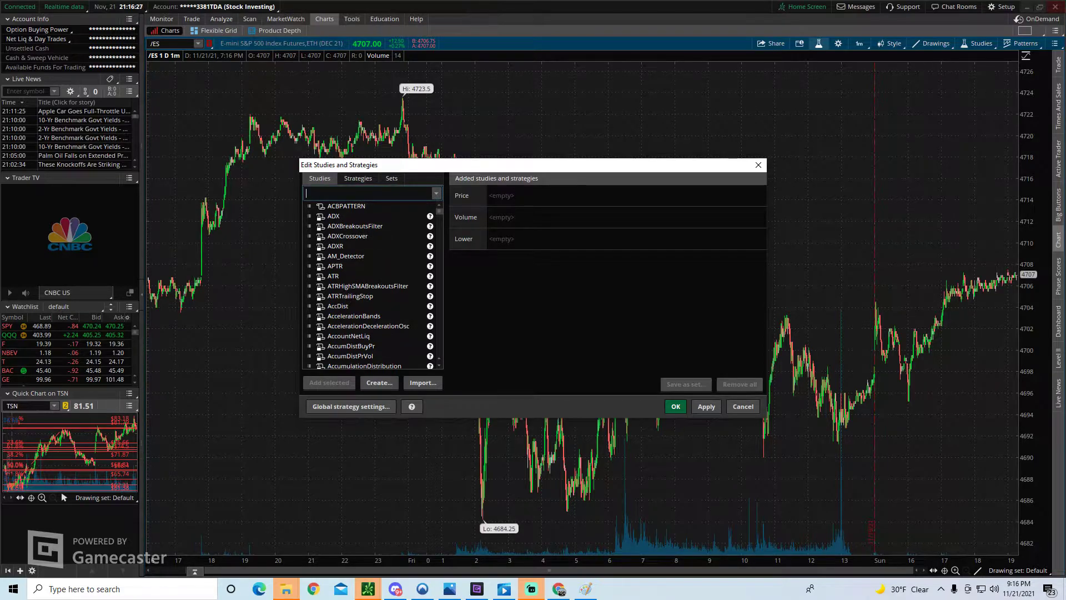
type("rsi")
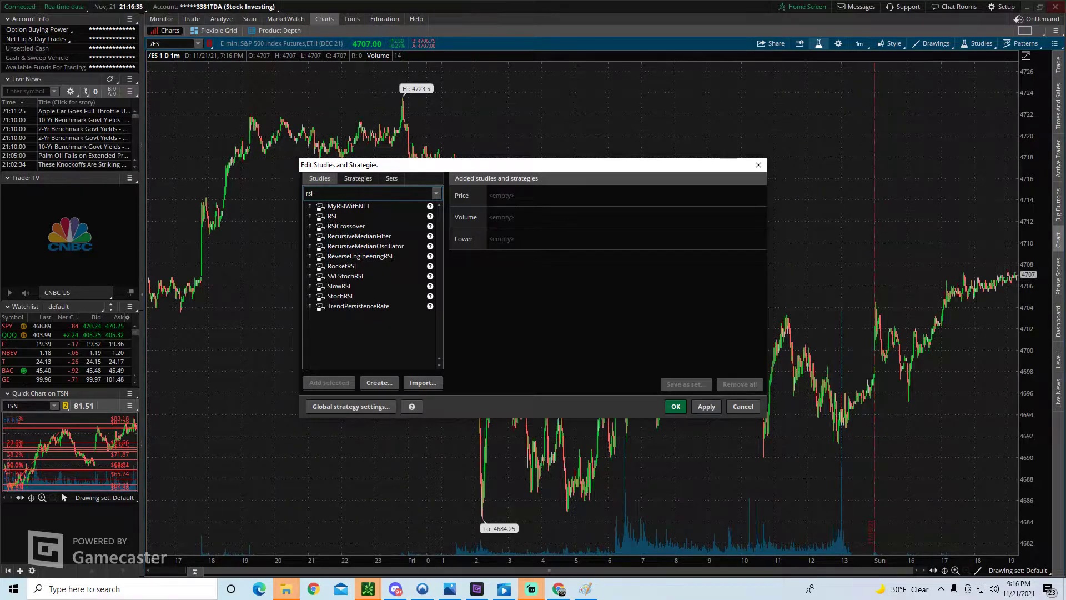
double_click(331, 216)
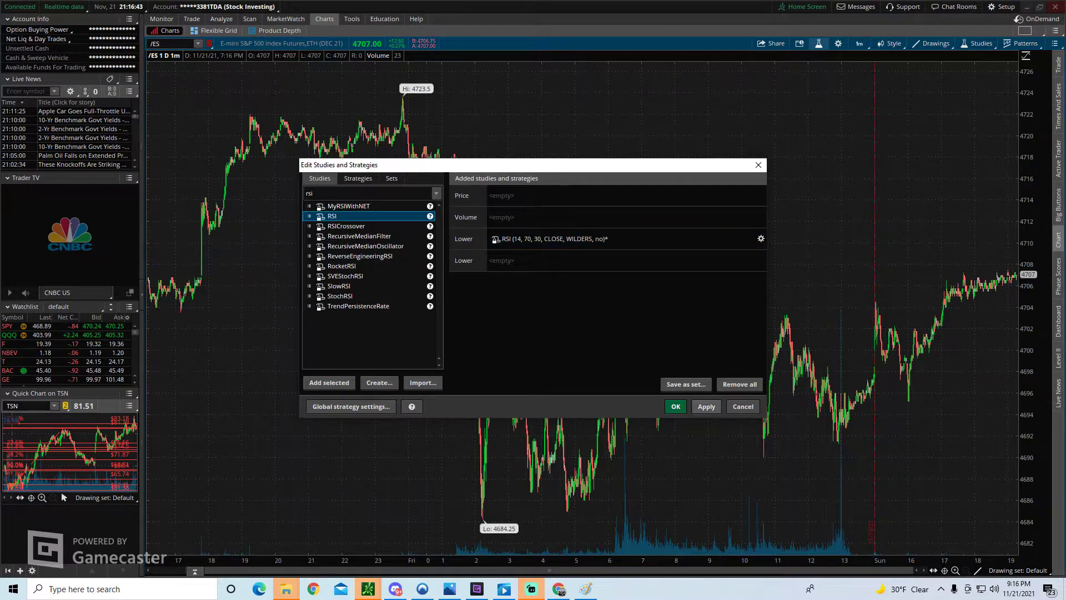
left_click(706, 406)
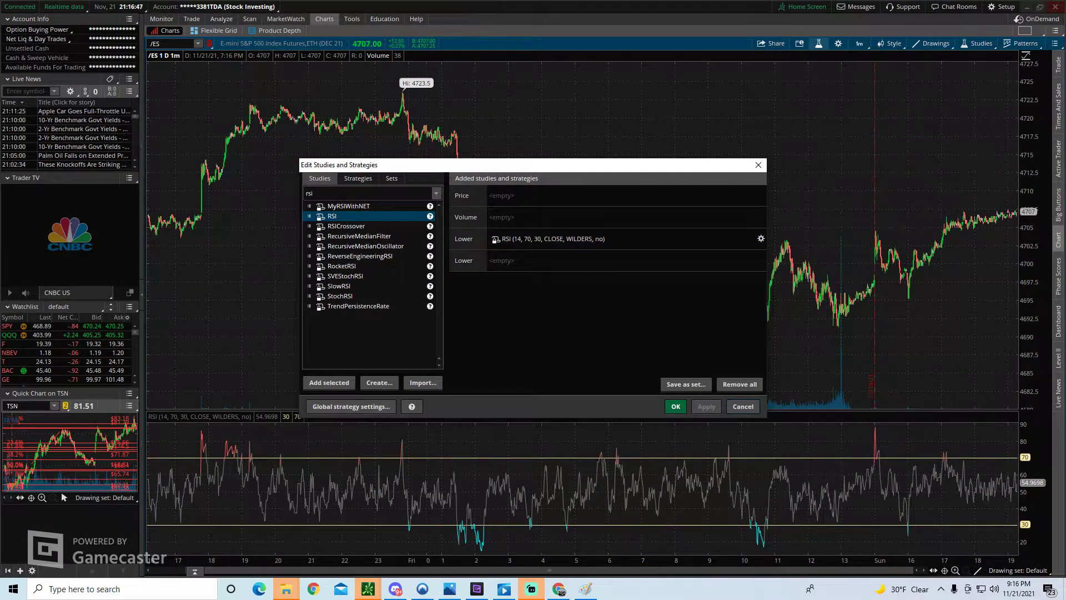
left_click(760, 238)
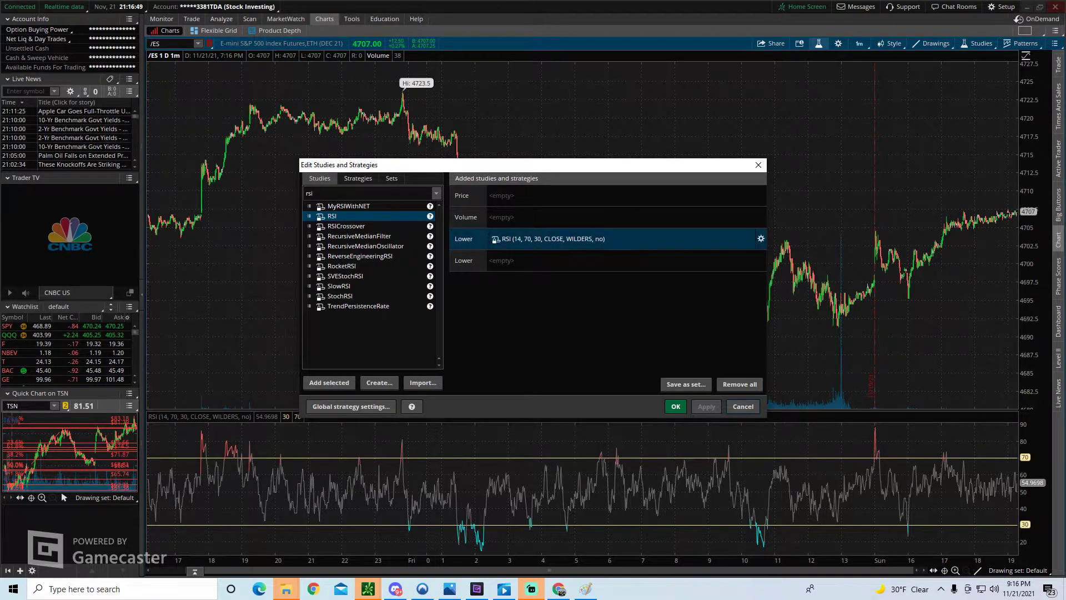
Search for "macd", add the MACD study as a lower study and apply it to the chart.
left_click_drag(315, 193, 306, 193)
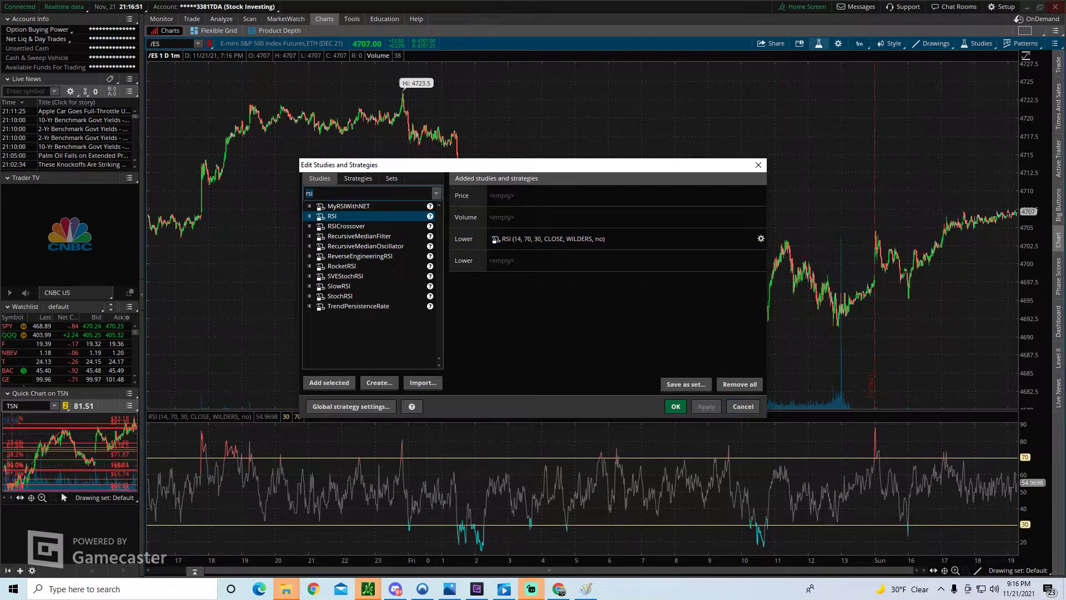
key("ctrl+a")
type("macd")
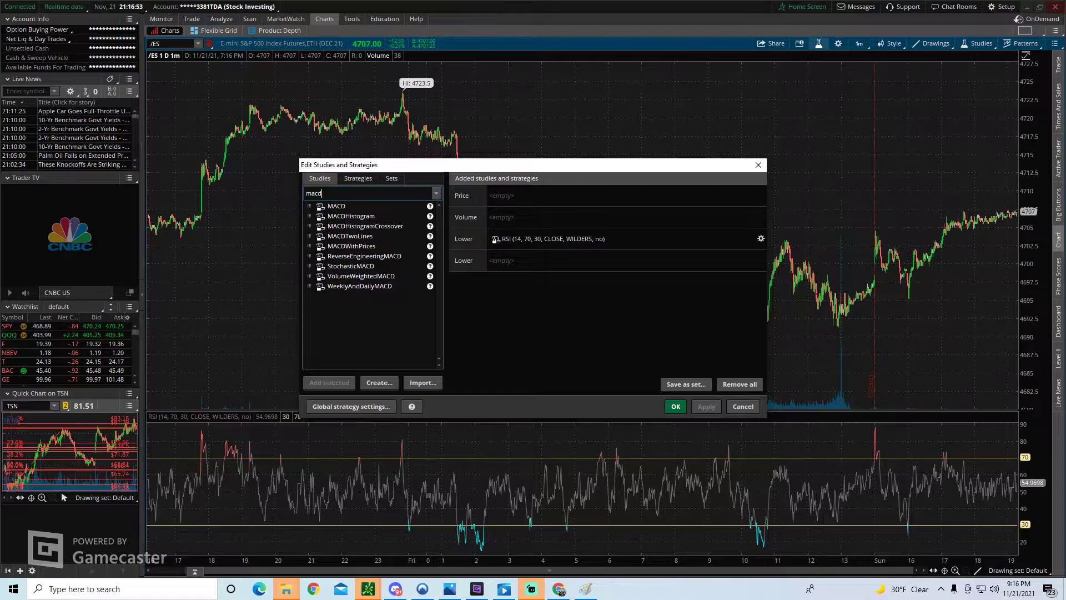
double_click(336, 206)
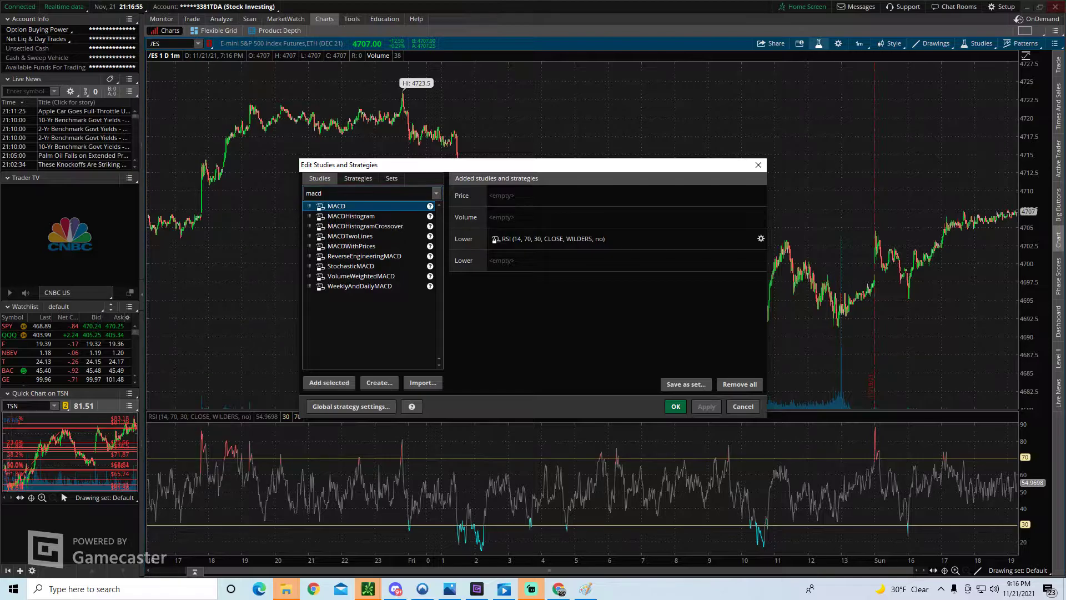
left_click(706, 406)
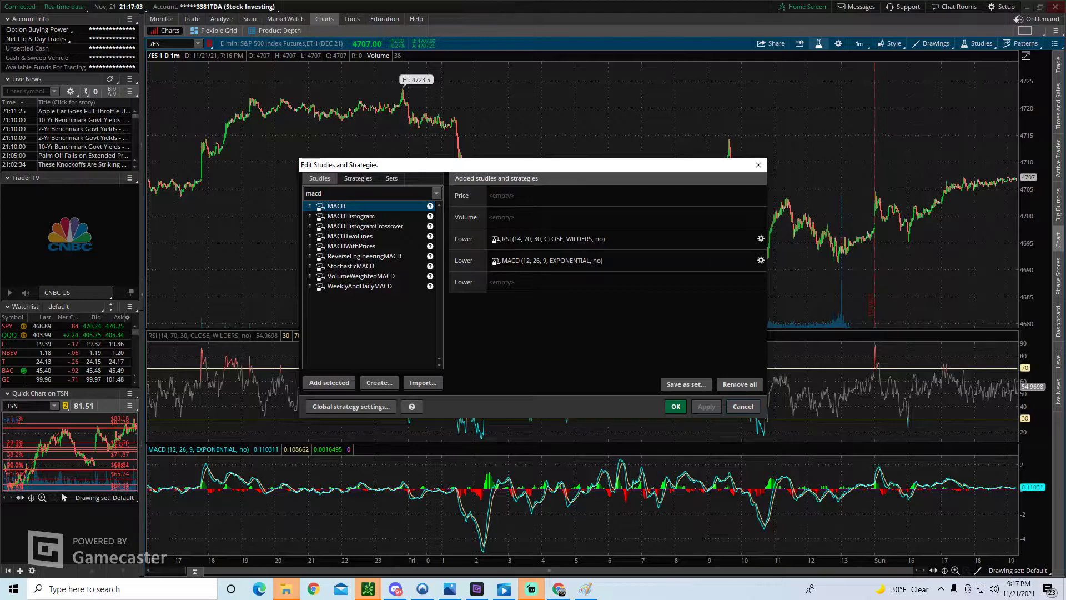
Search for "vwap", add the VWAP study to the price pane and apply it to the chart.
left_click(367, 193)
type("v")
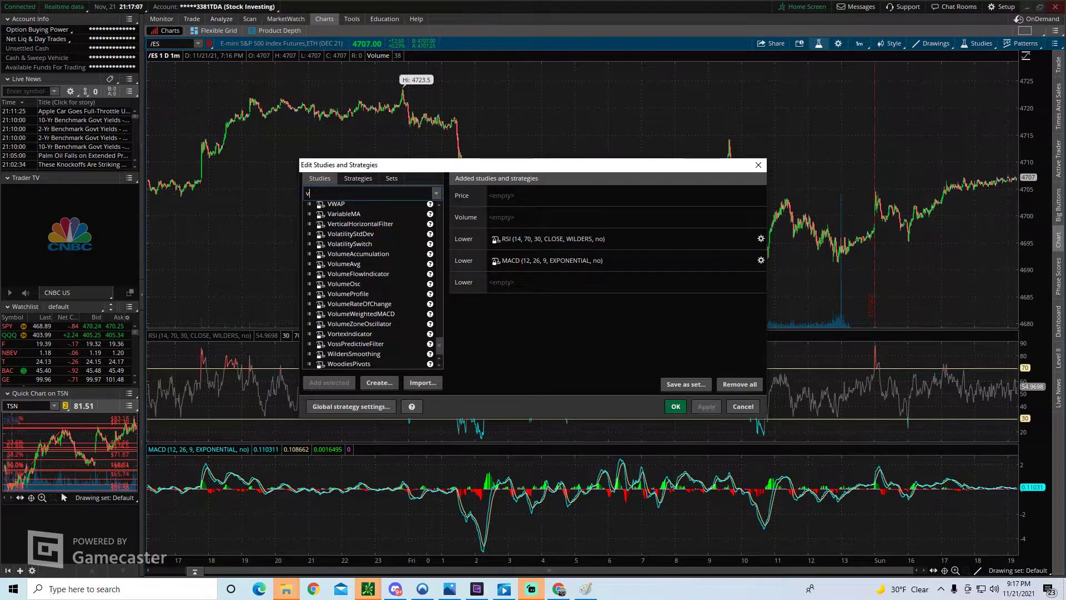
type("wap")
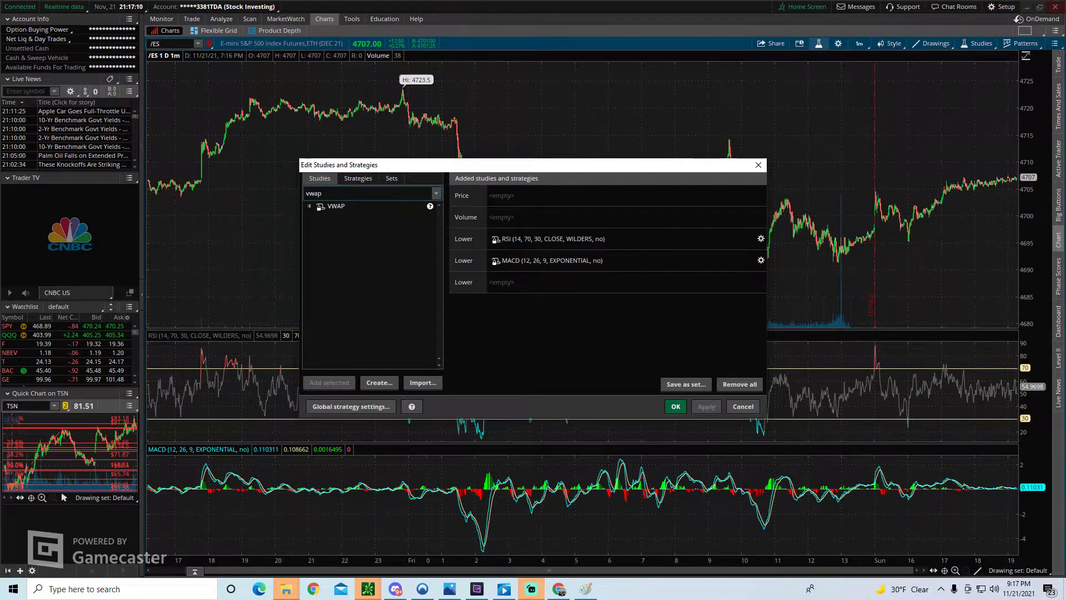
double_click(358, 206)
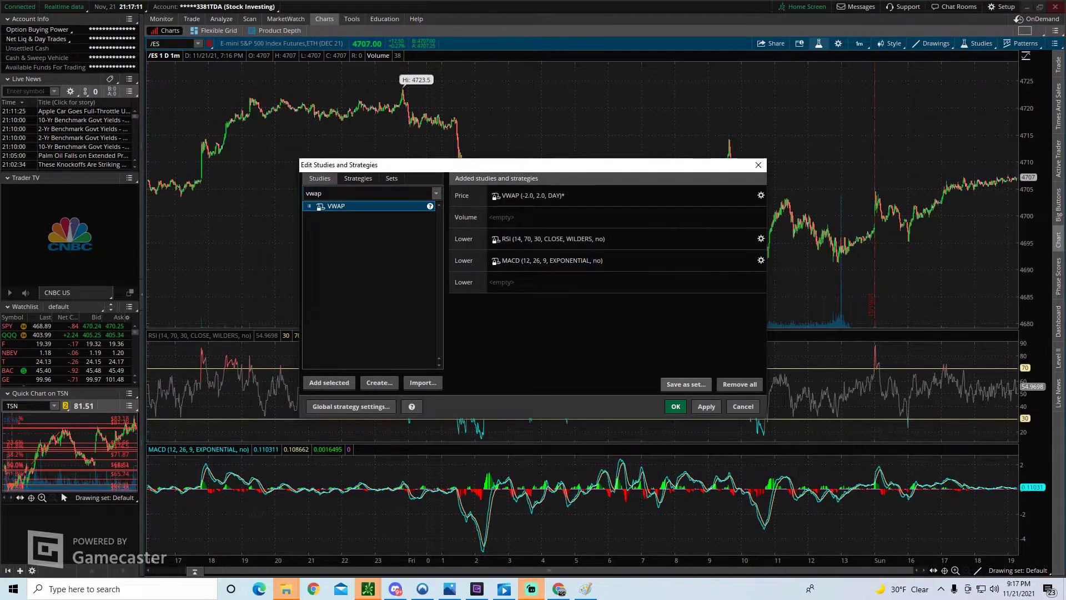
left_click(705, 406)
key("alt+a")
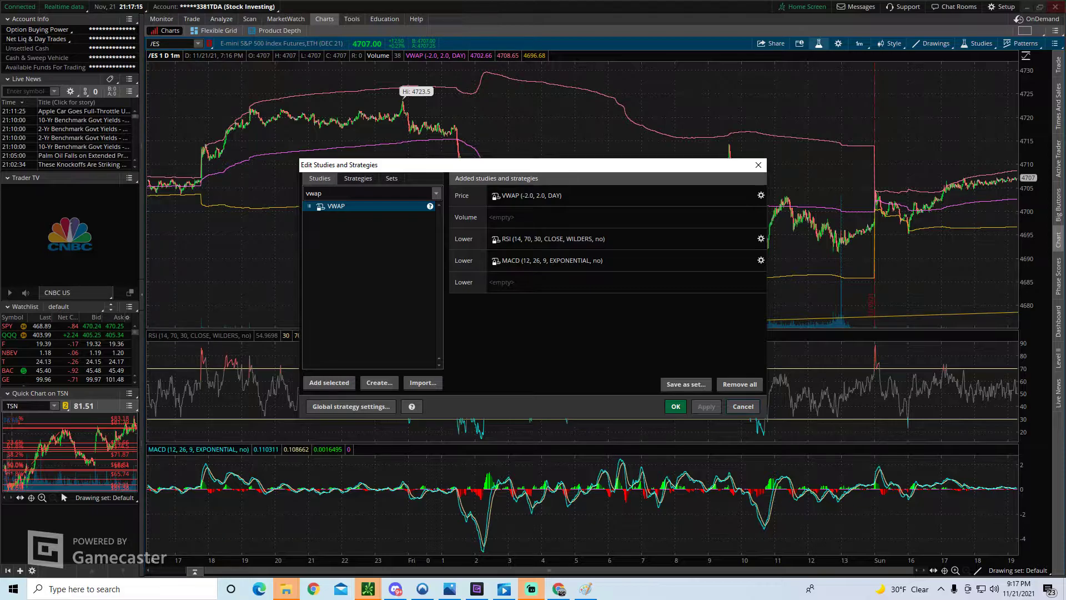
Search the studies for "boll" and for "sim", add the SimpleMovingAvg study and apply it to the chart.
left_click(313, 194)
type("boll")
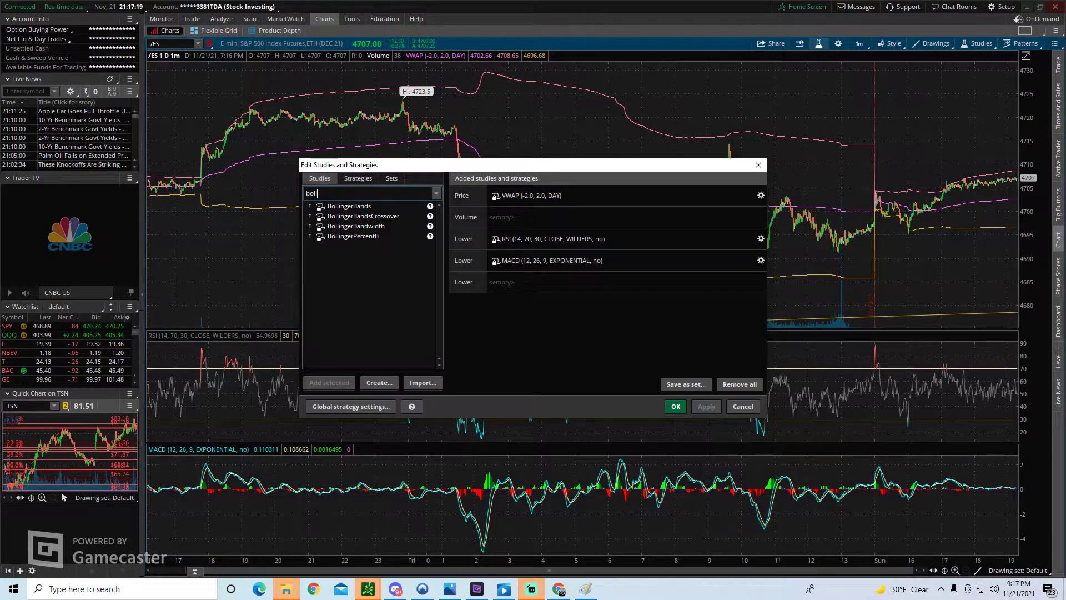
key("ctrl+a")
type("si")
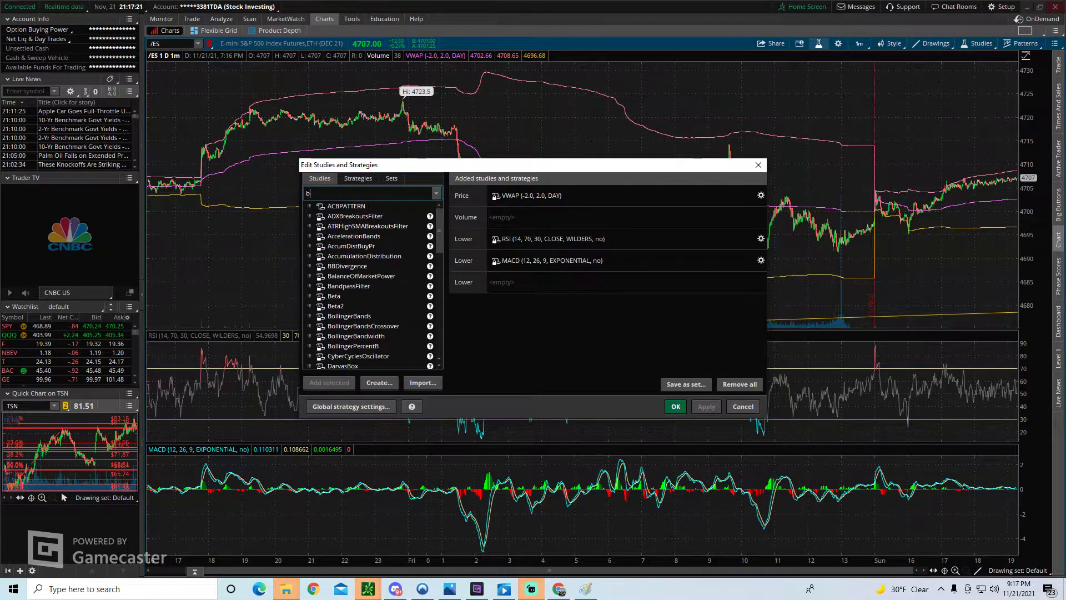
type("m")
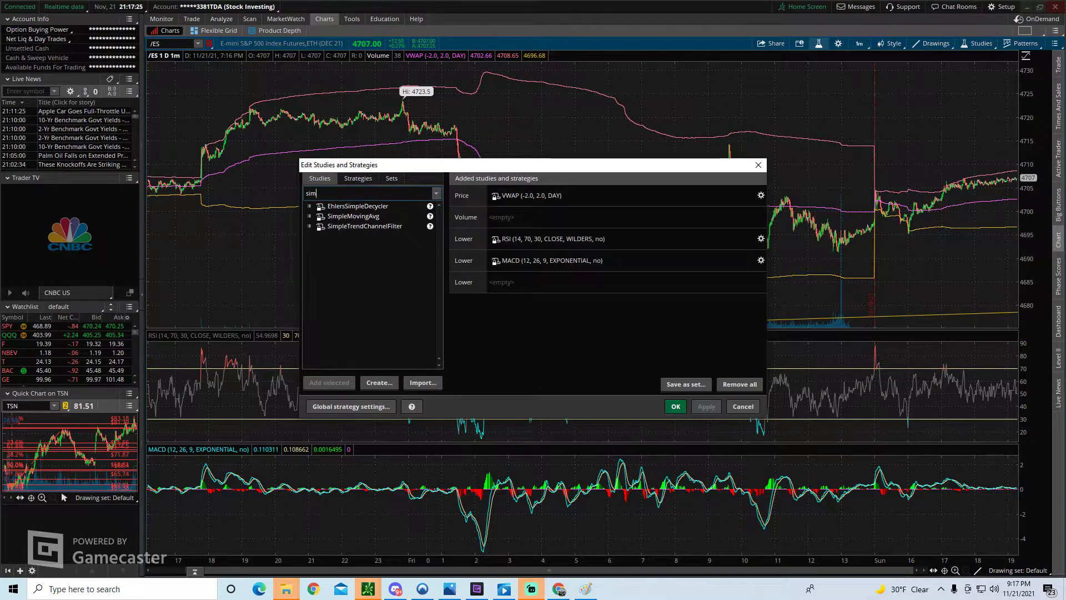
double_click(354, 216)
left_click(706, 406)
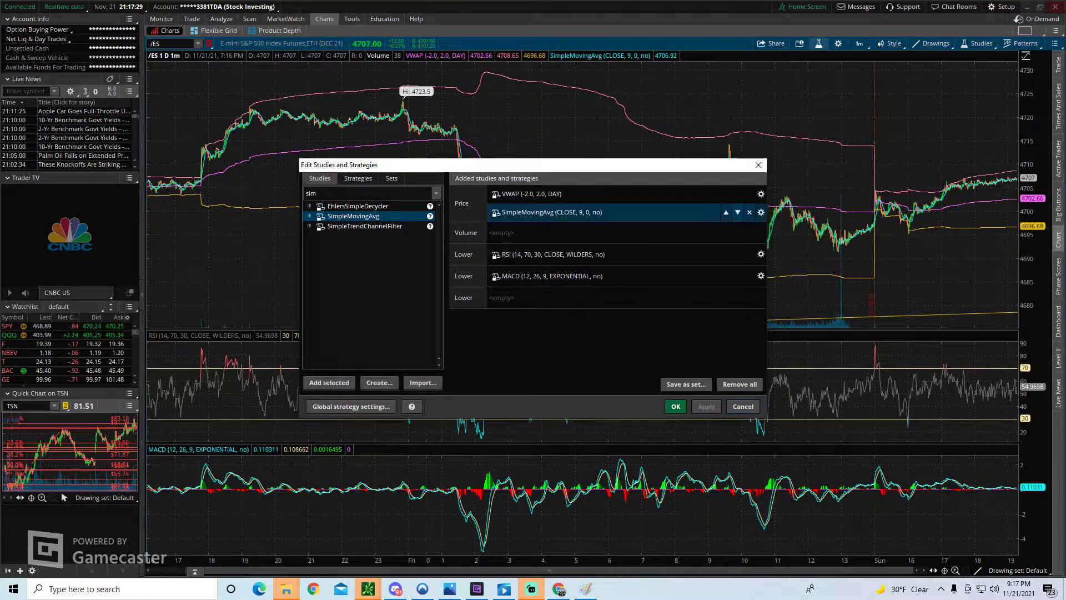
Remove the SimpleMovingAvg and VWAP studies from the price pane, applying each removal to the chart, and clear the study search.
left_click(749, 212)
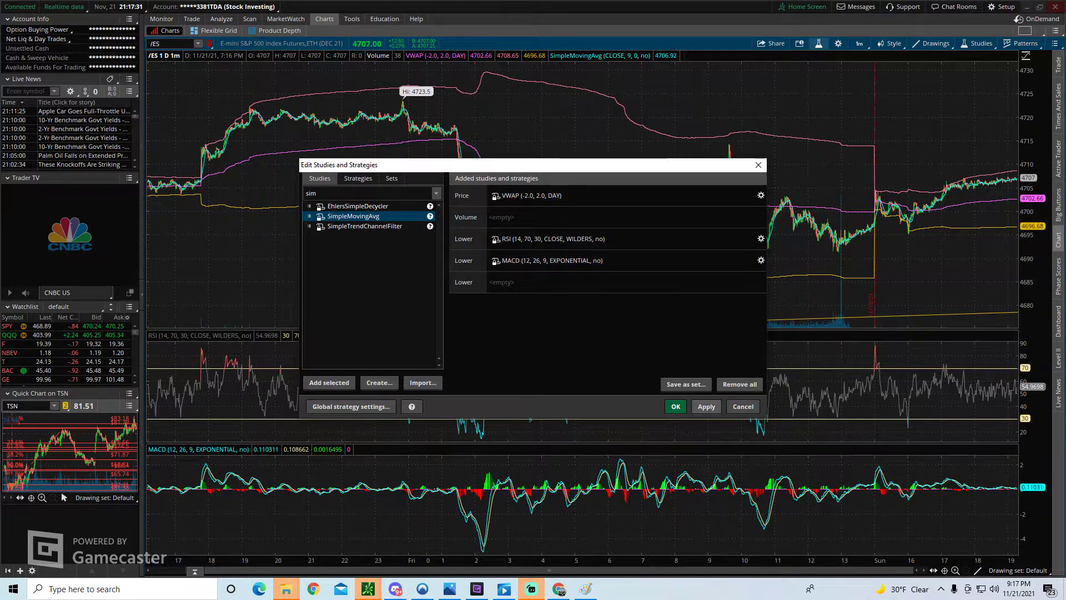
left_click(706, 406)
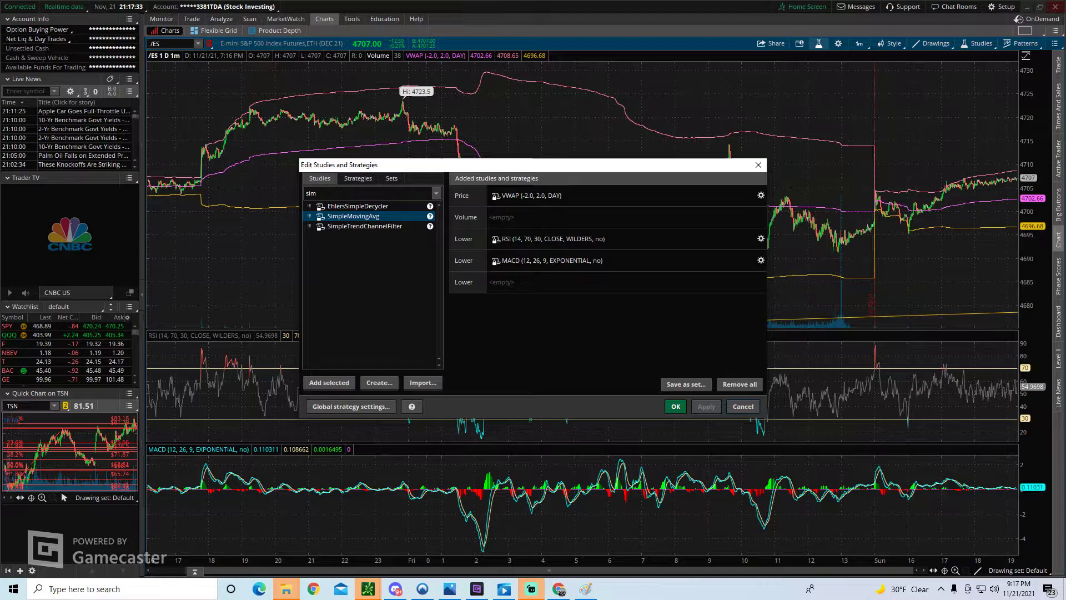
left_click_drag(318, 193, 305, 193)
key("BackSpace")
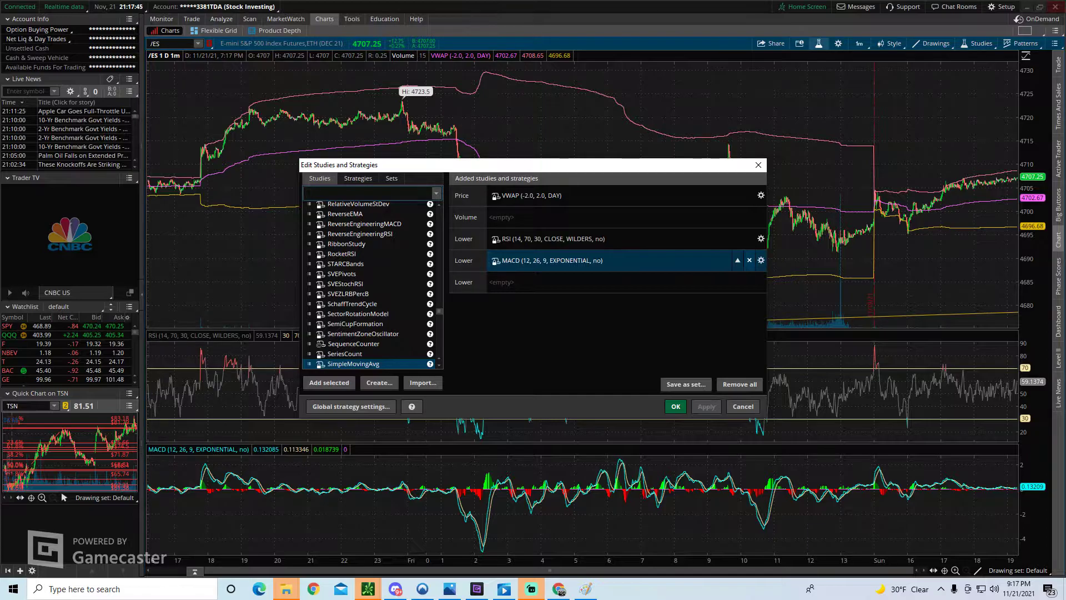
left_click(749, 196)
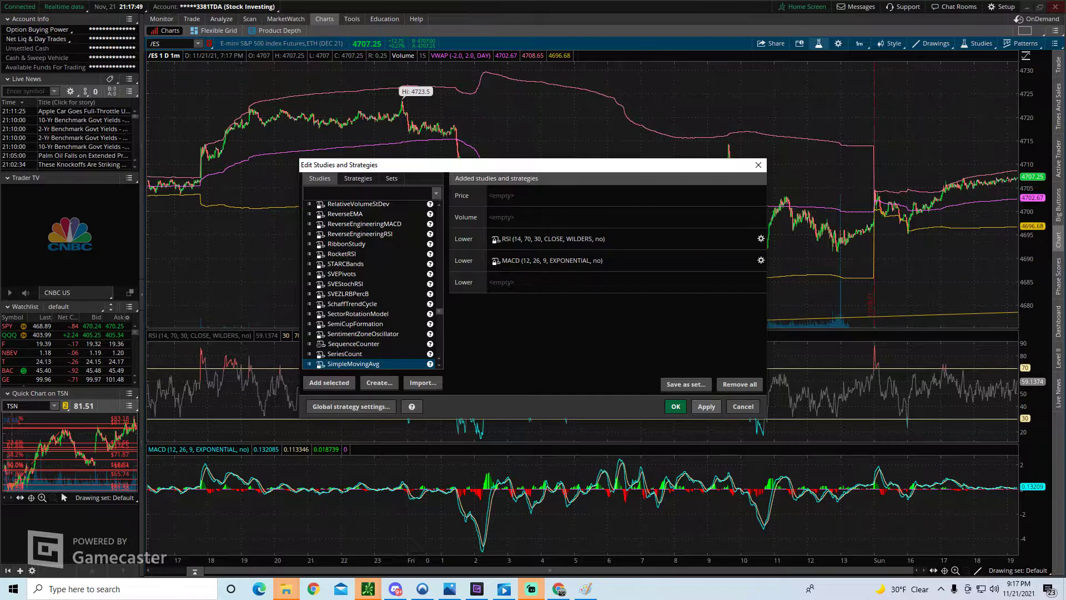
left_click(706, 406)
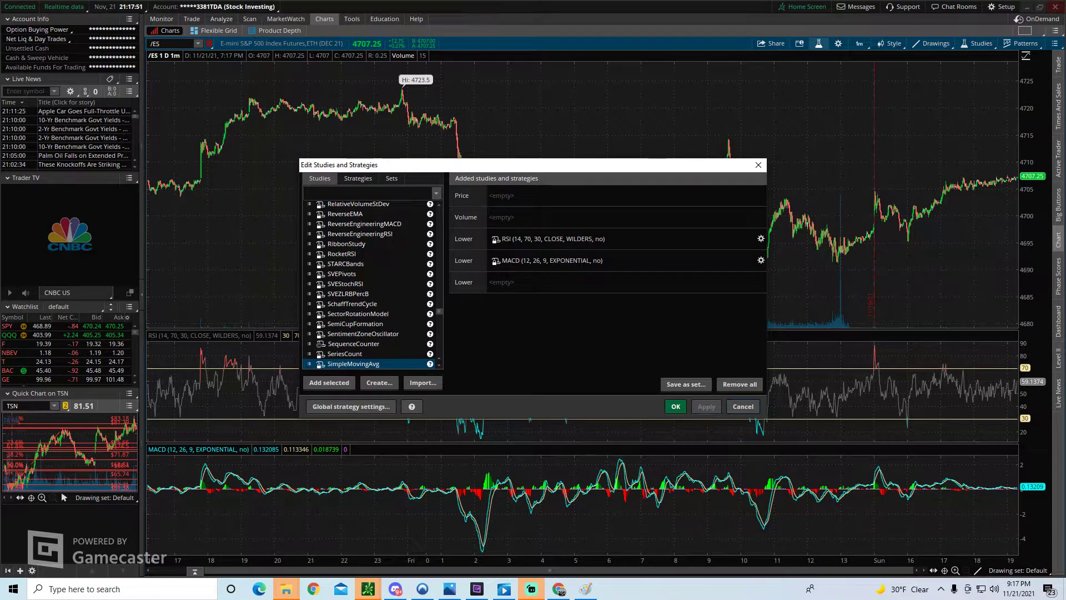
Search the studies for "boll", add BollingerBands to the price pane and apply it to the chart.
type("boll")
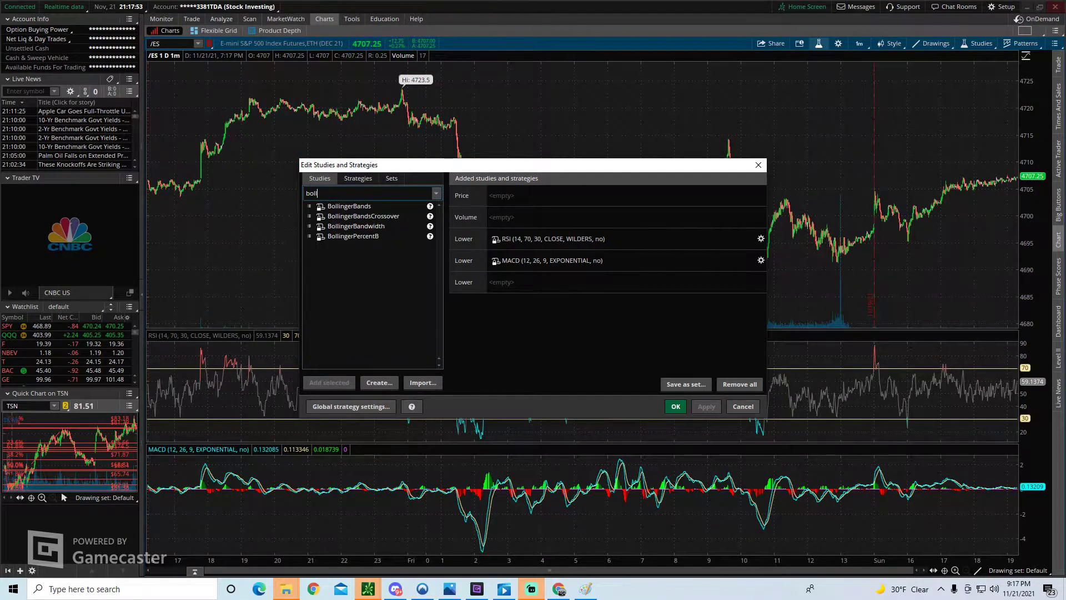
double_click(349, 206)
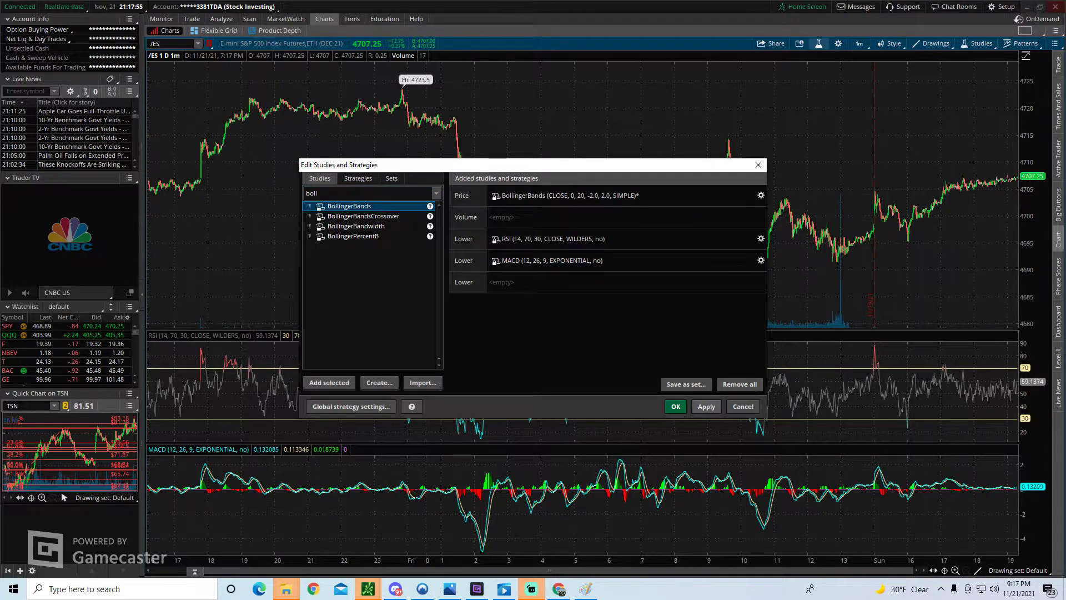
left_click(706, 406)
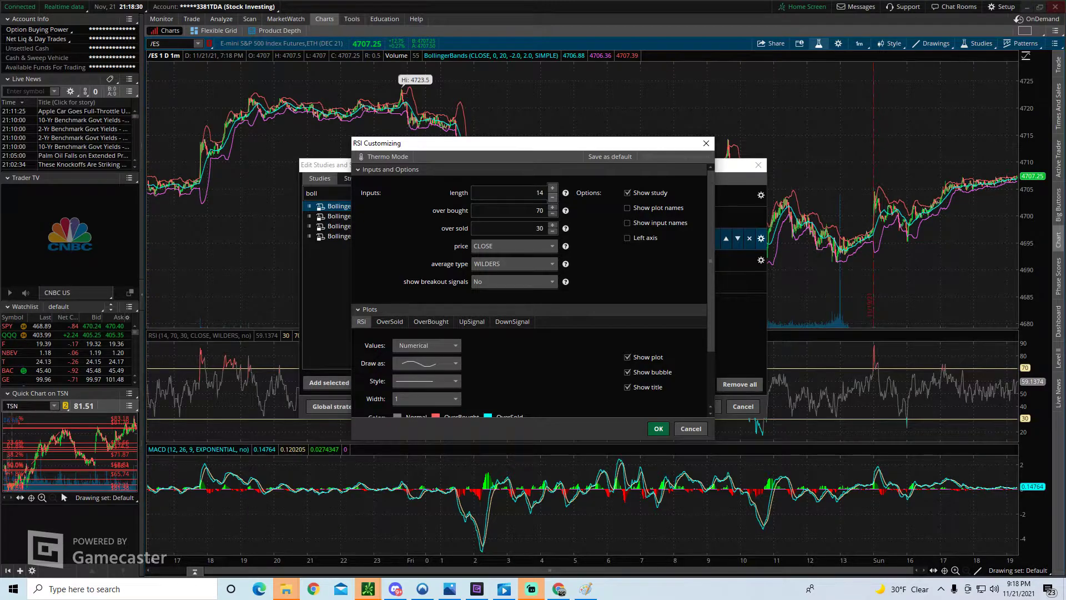
Customize the RSI study with over bought set to 80 and over sold set to 20, and apply it to the chart.
left_click(537, 211)
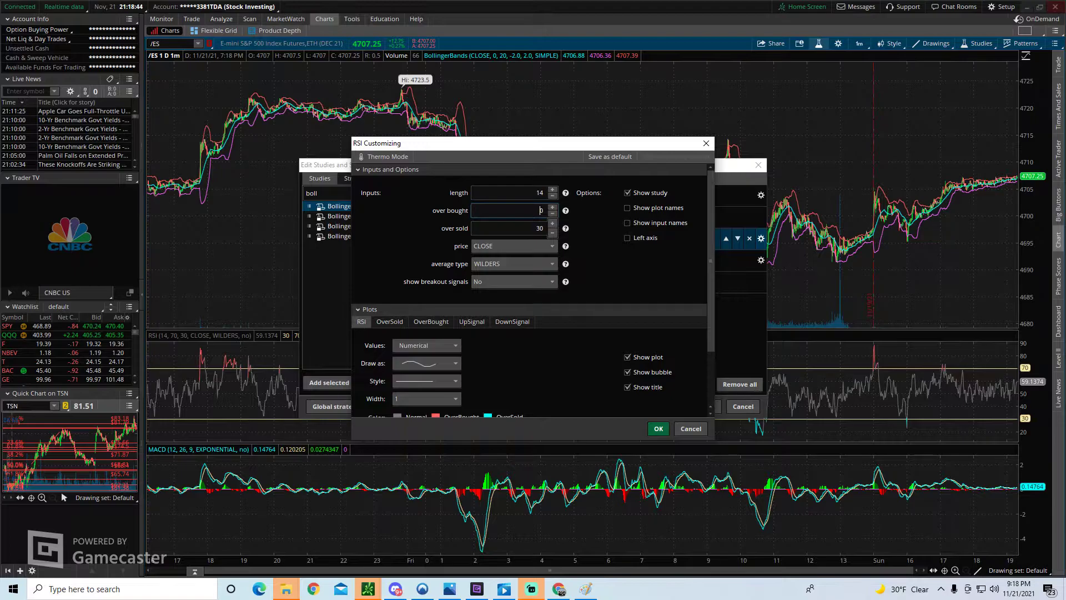
key("Tab")
type("20")
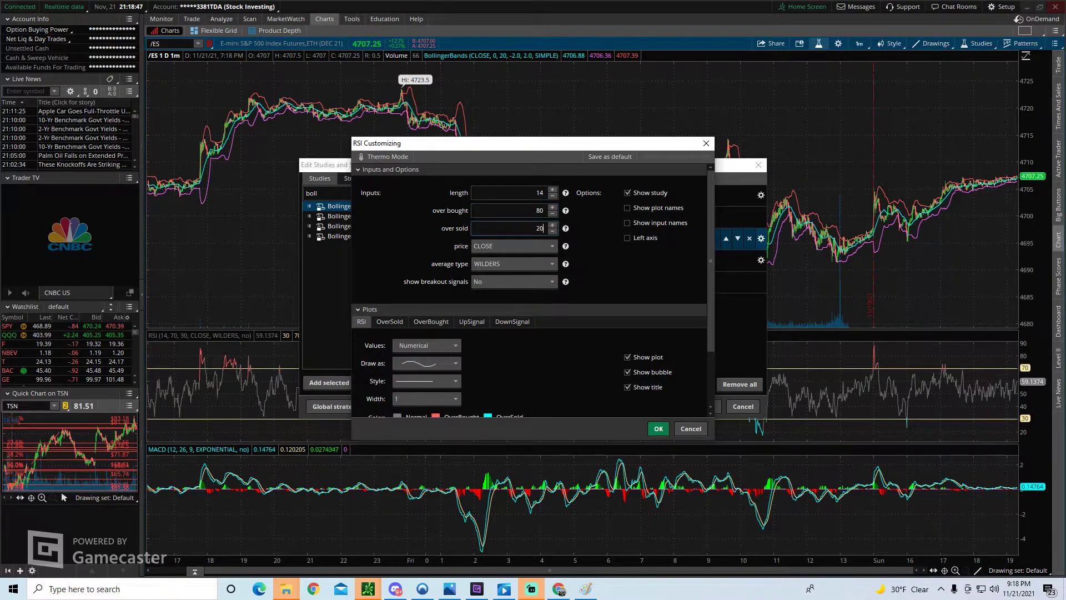
left_click(658, 428)
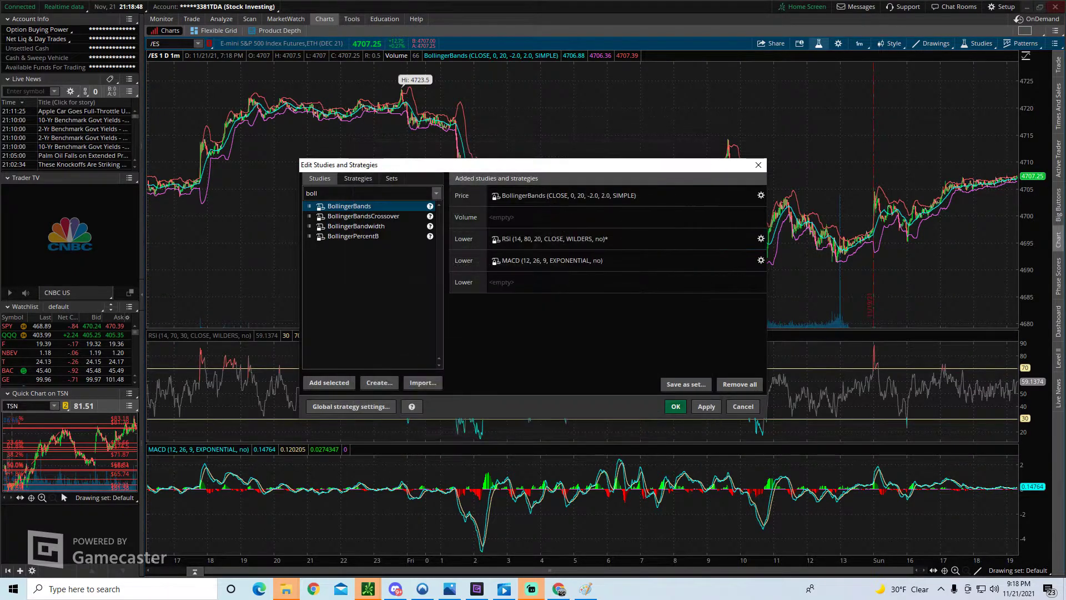
left_click(705, 406)
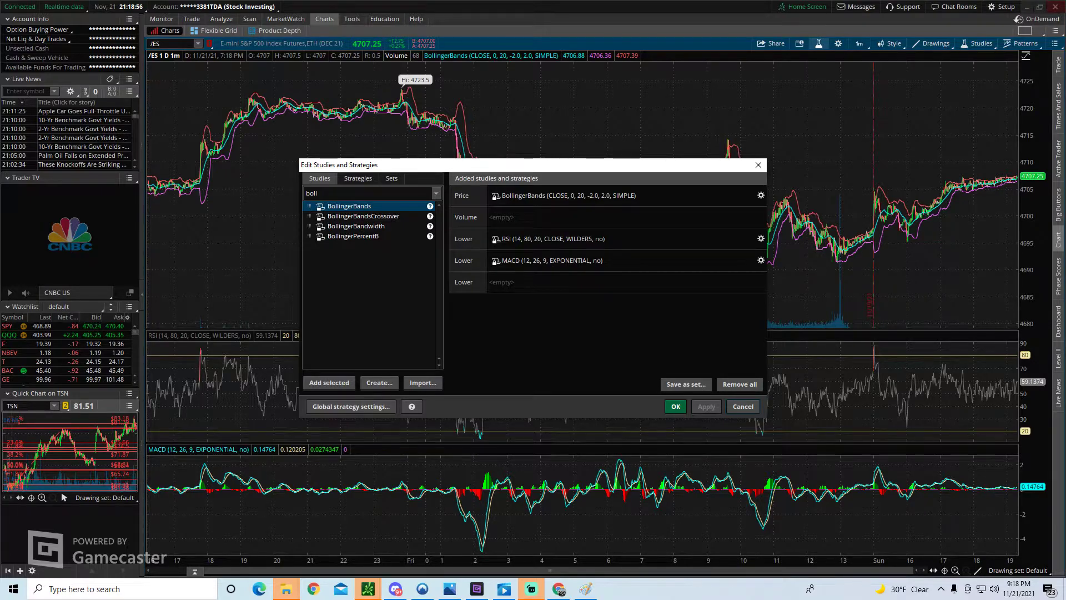
Review the customization options of the RSI, MACD and BollingerBands studies, including the LowerBand and UpperBand plots.
mouse_move(556, 238)
left_click(761, 239)
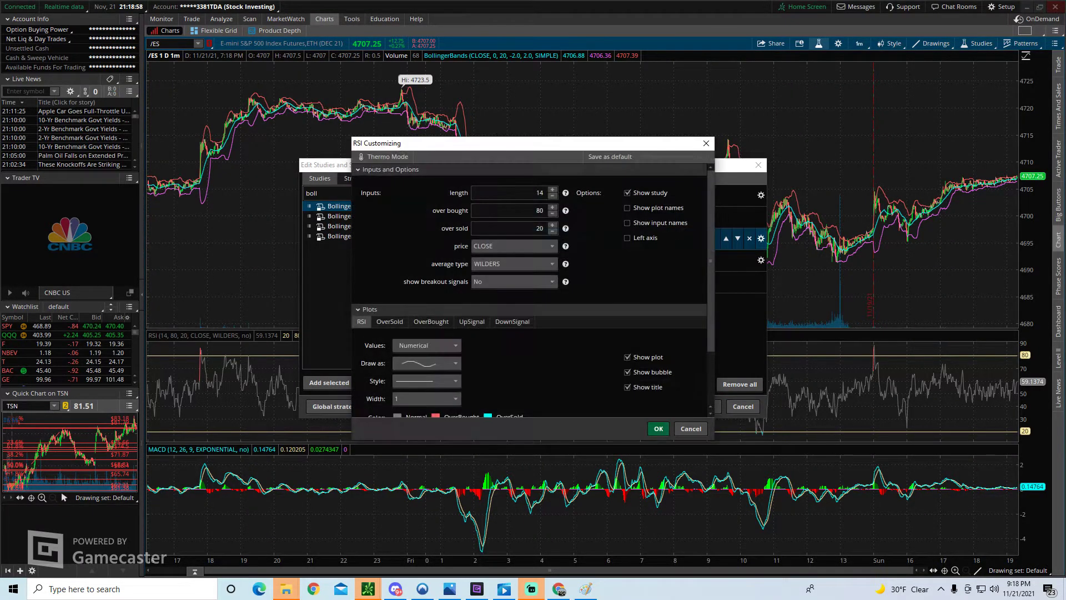
scroll(428, 361, "down", 1)
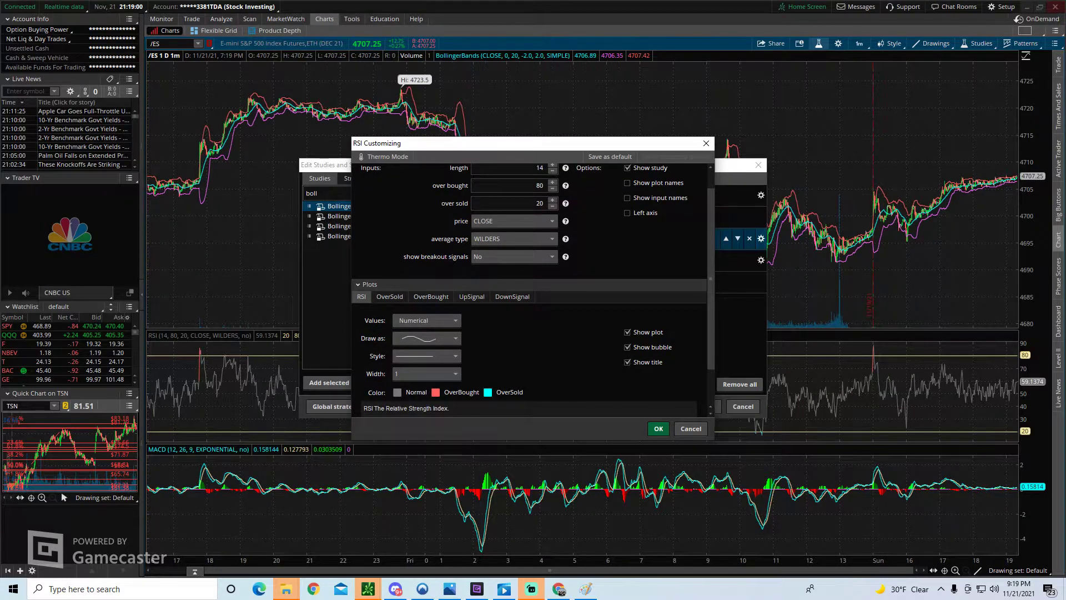
left_click(706, 144)
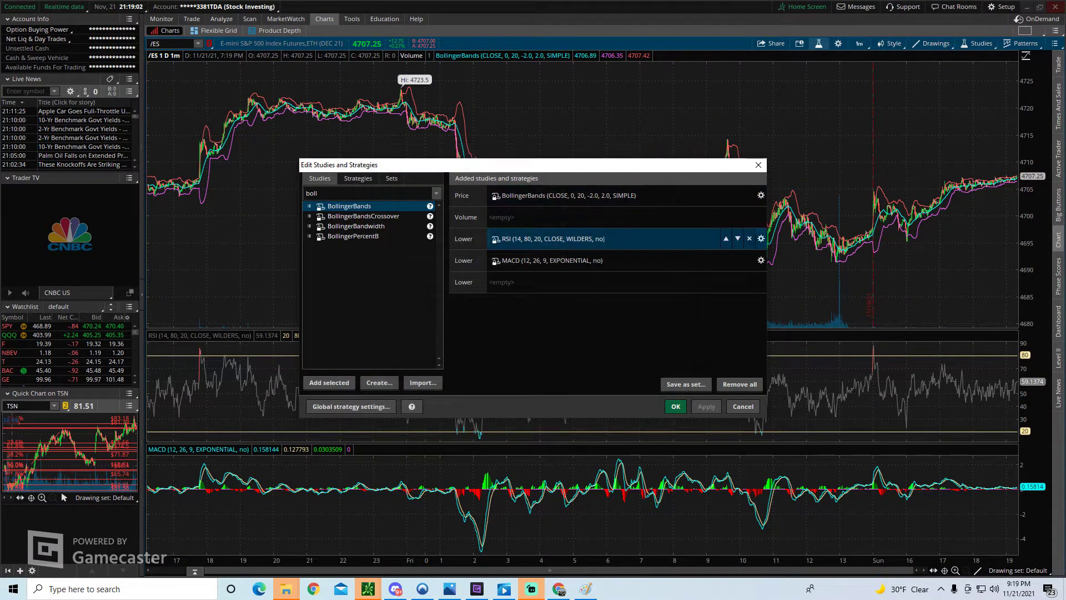
left_click(760, 260)
left_click(761, 260)
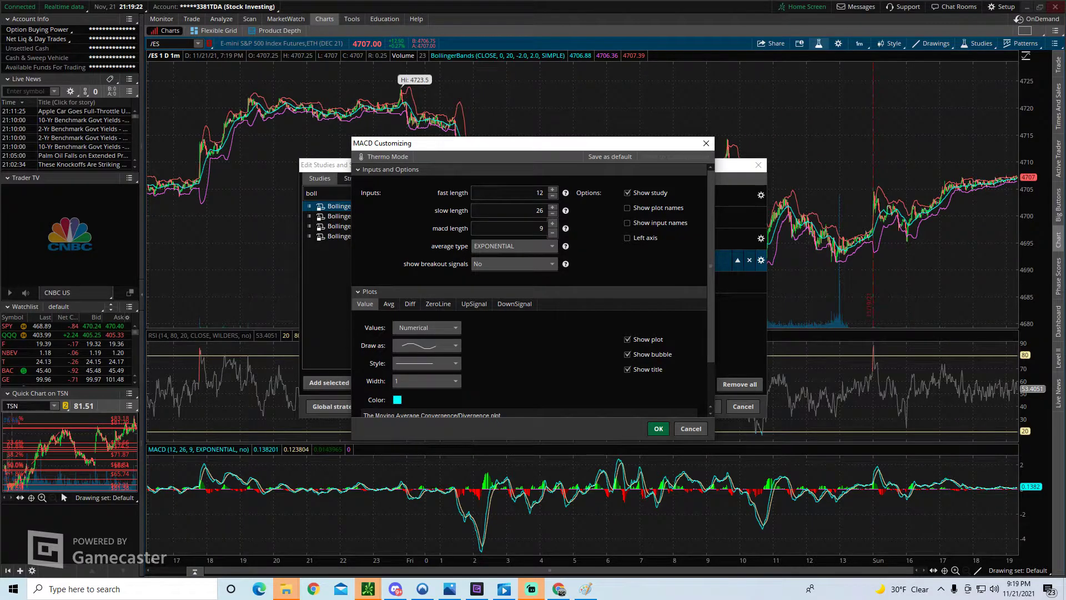
left_click(706, 143)
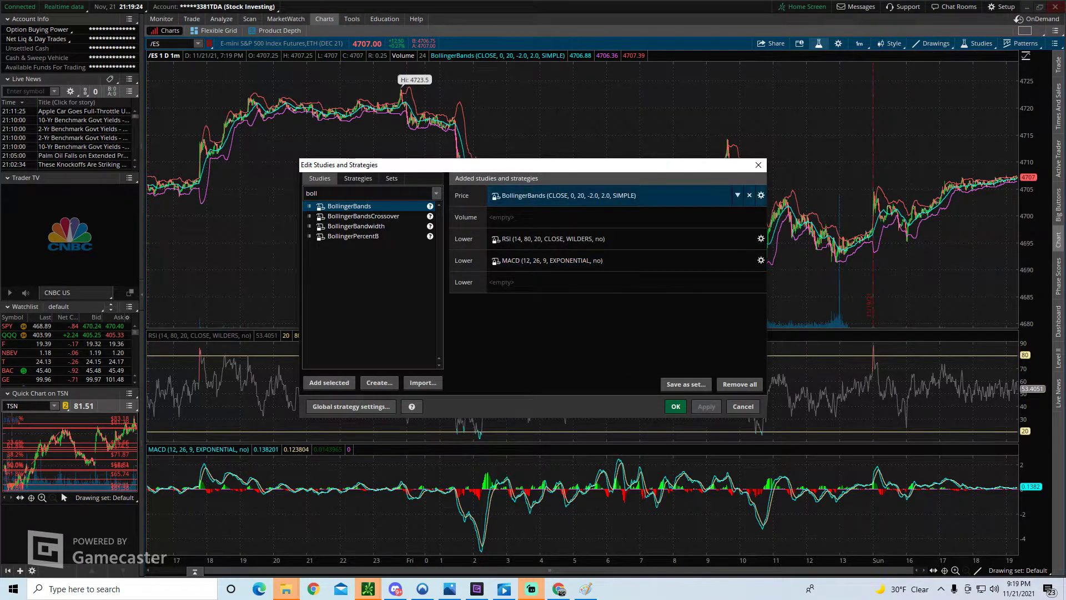
left_click(760, 194)
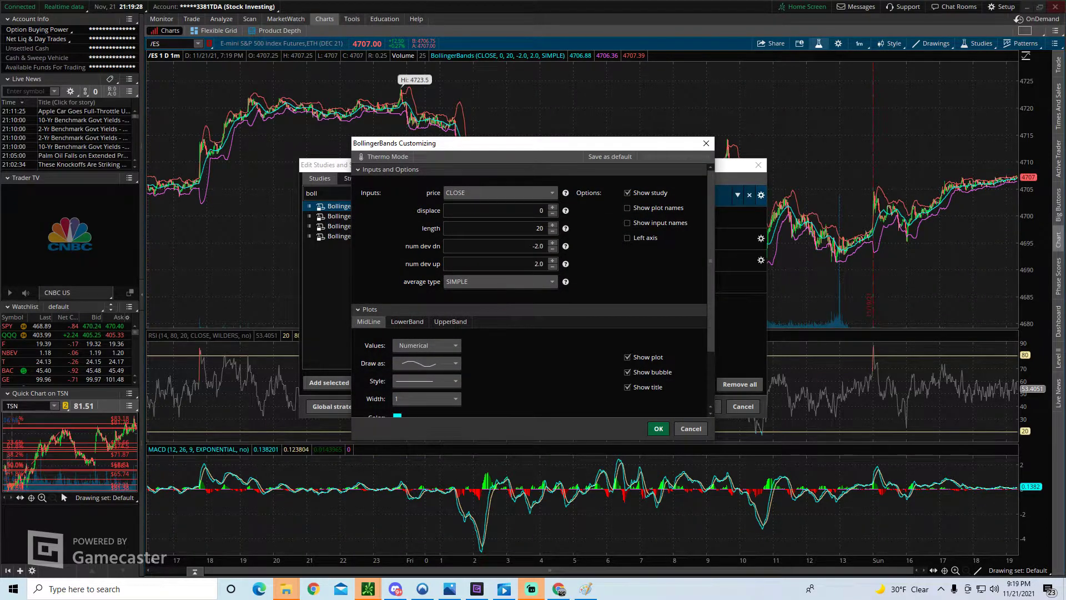
left_click(406, 321)
left_click(450, 321)
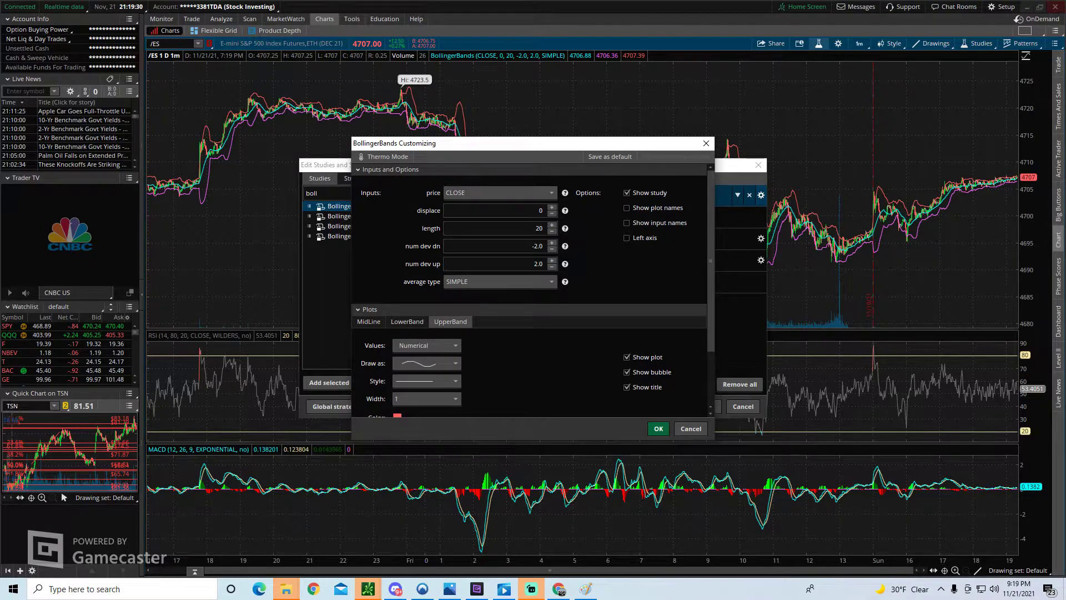
left_click(406, 322)
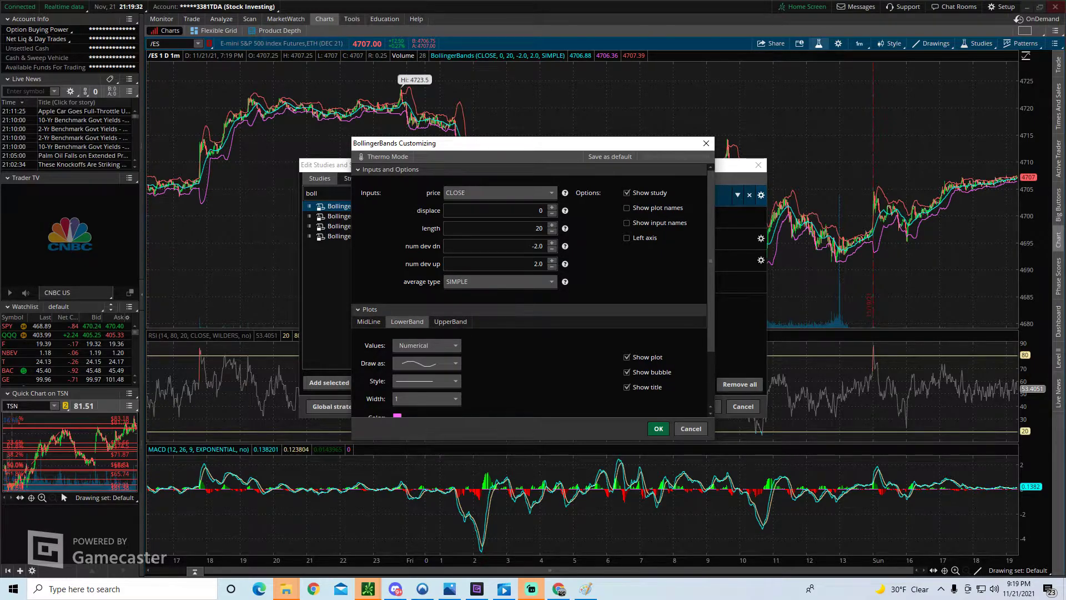
left_click(706, 143)
Replace BollingerBands in the price pane with the VWAP study, found by searching for "vwap", and apply it to the chart.
left_click(312, 193)
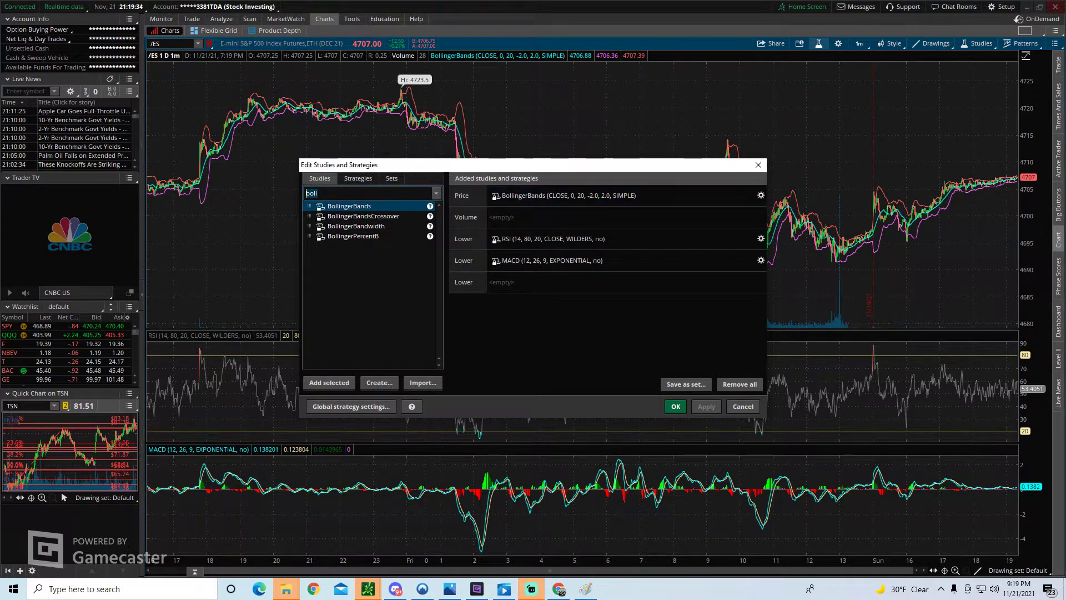
left_click(760, 195)
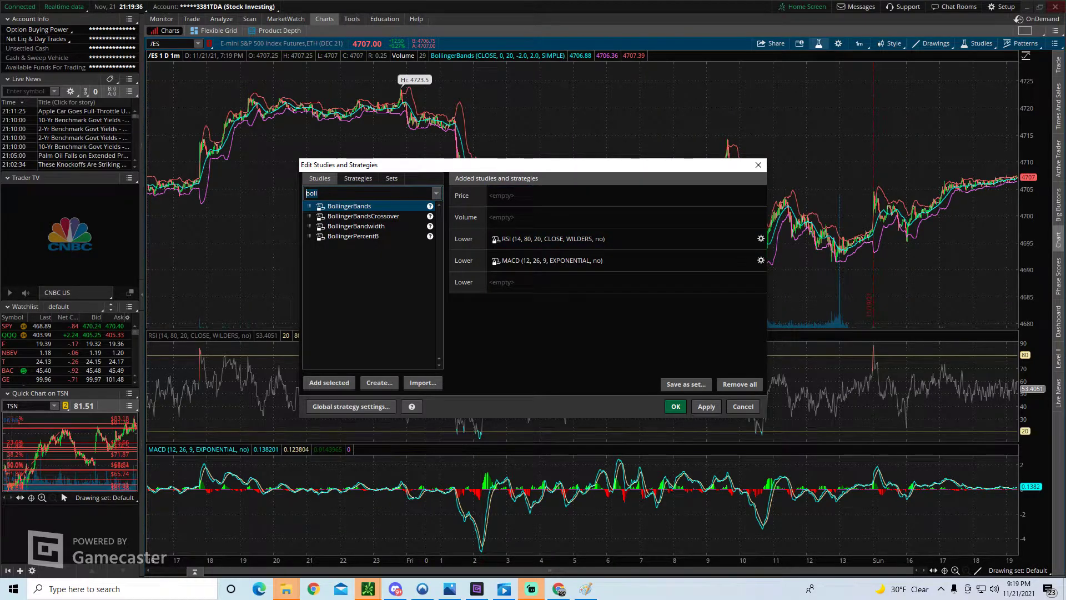
type("vwap")
double_click(336, 205)
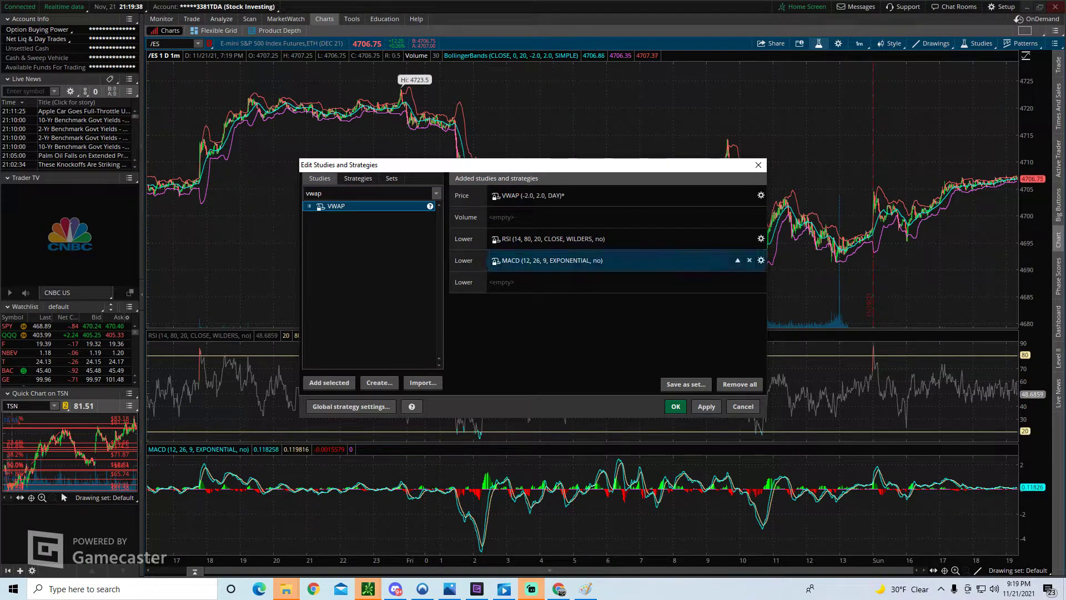
left_click(706, 406)
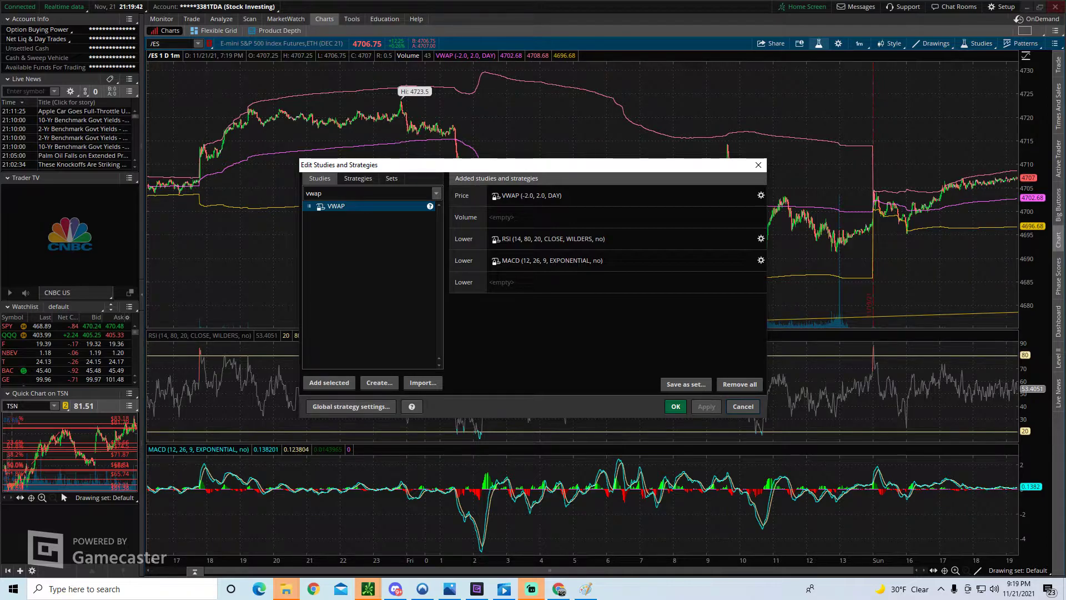
Customize the VWAP study so that the LowerBand and UpperBand plots are not shown.
left_click(760, 195)
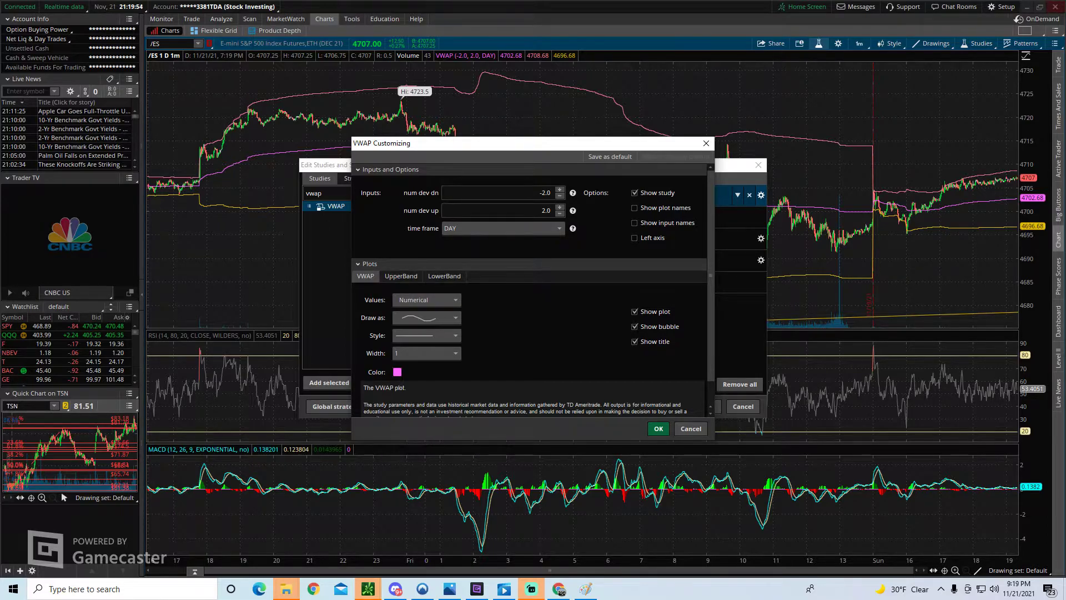
left_click(401, 276)
left_click(444, 276)
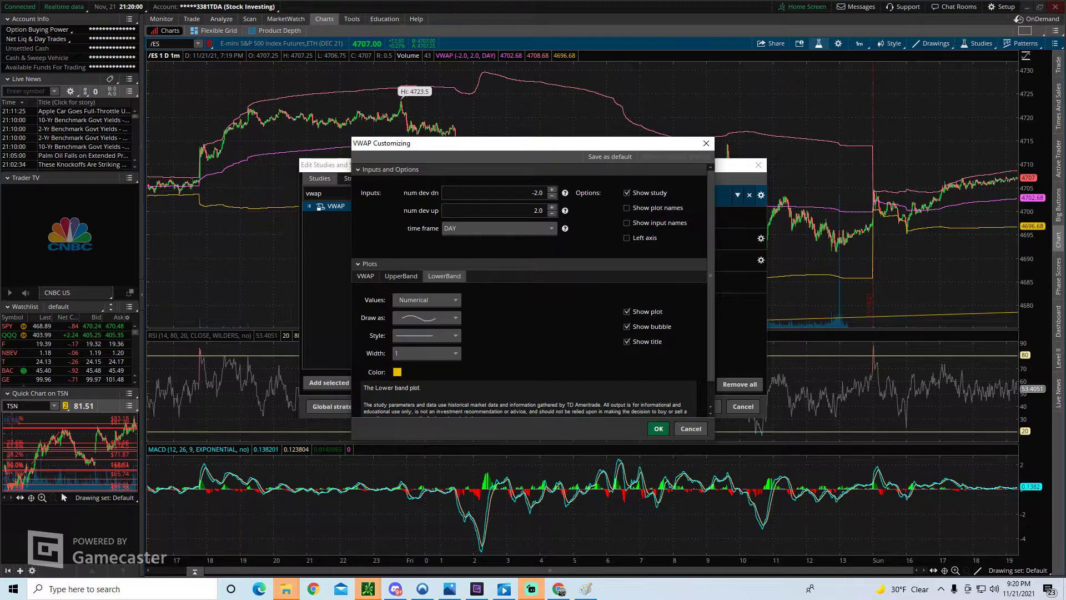
left_click(626, 312)
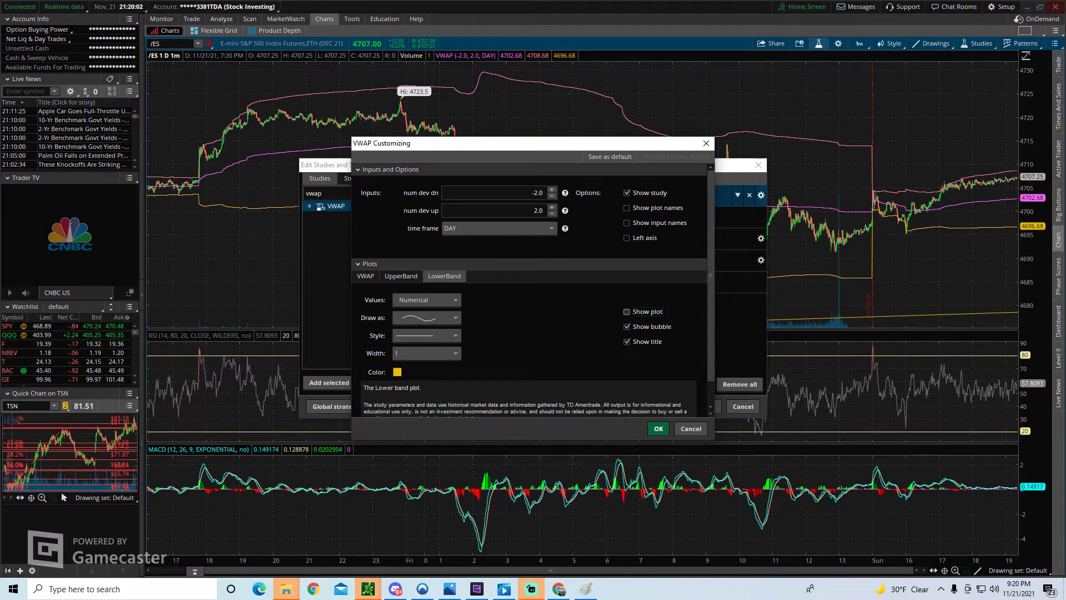
left_click(400, 276)
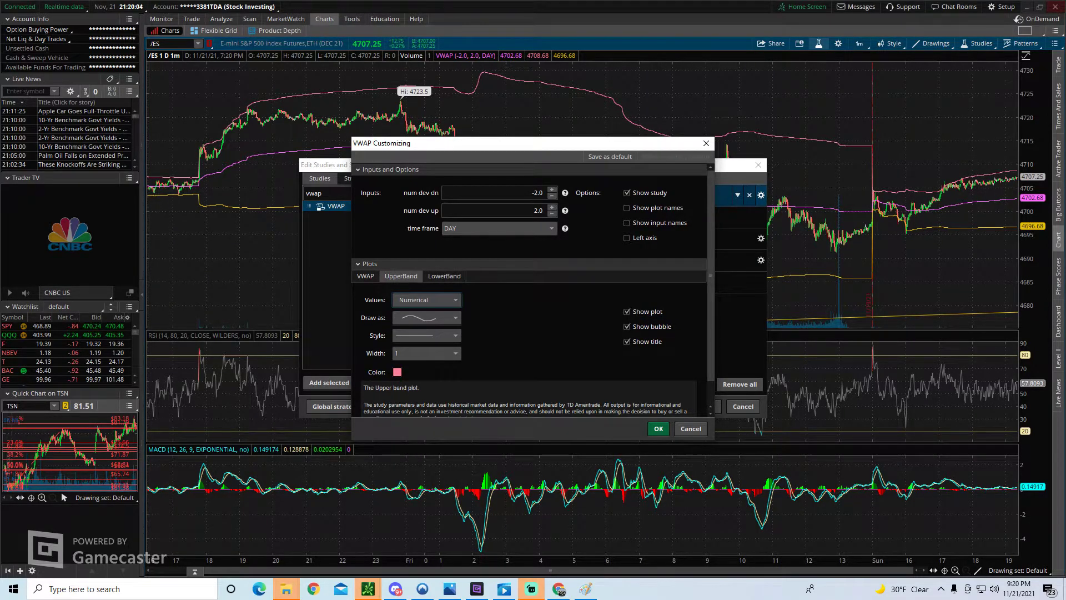
left_click(444, 276)
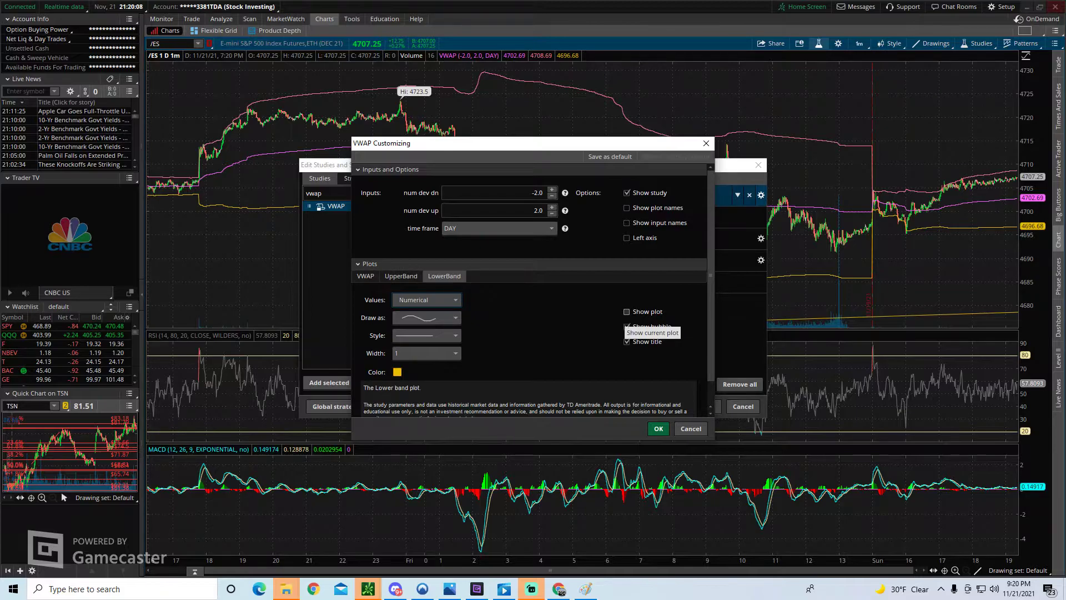
left_click(626, 312)
left_click(401, 276)
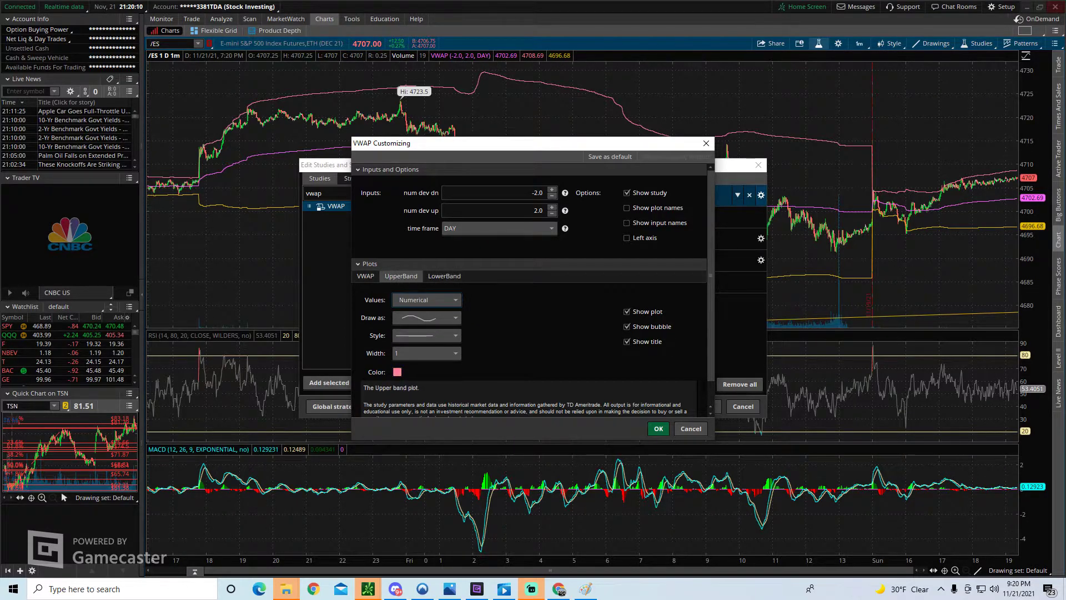
left_click(626, 311)
Set the VWAP plot's color to yellow, apply the study changes to the chart and close the study editor.
left_click(366, 276)
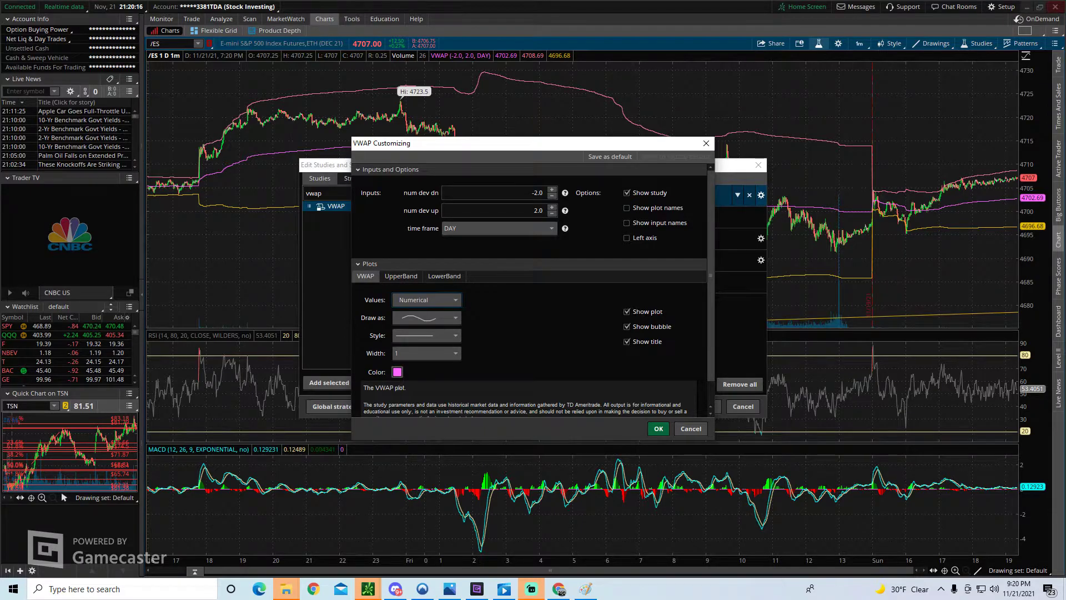
left_click(397, 371)
left_click(380, 401)
left_click(658, 428)
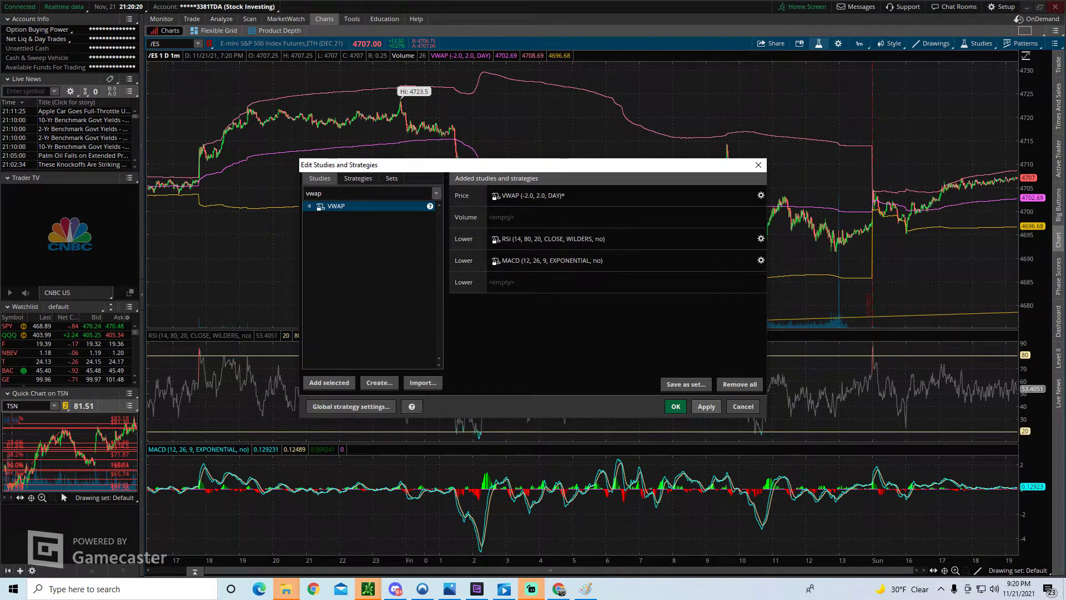
left_click(759, 165)
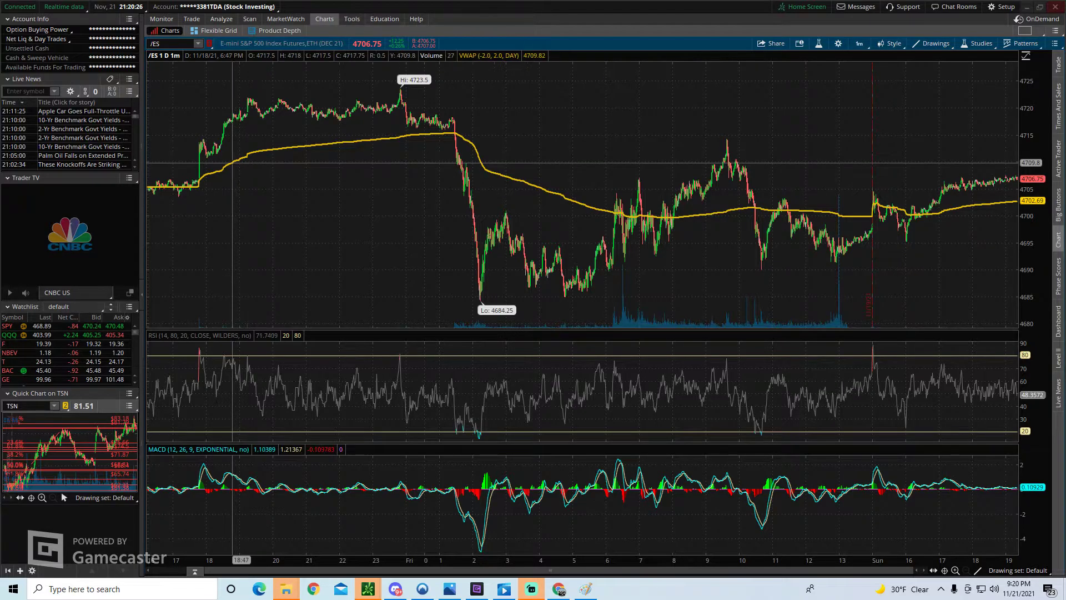
left_click(838, 44)
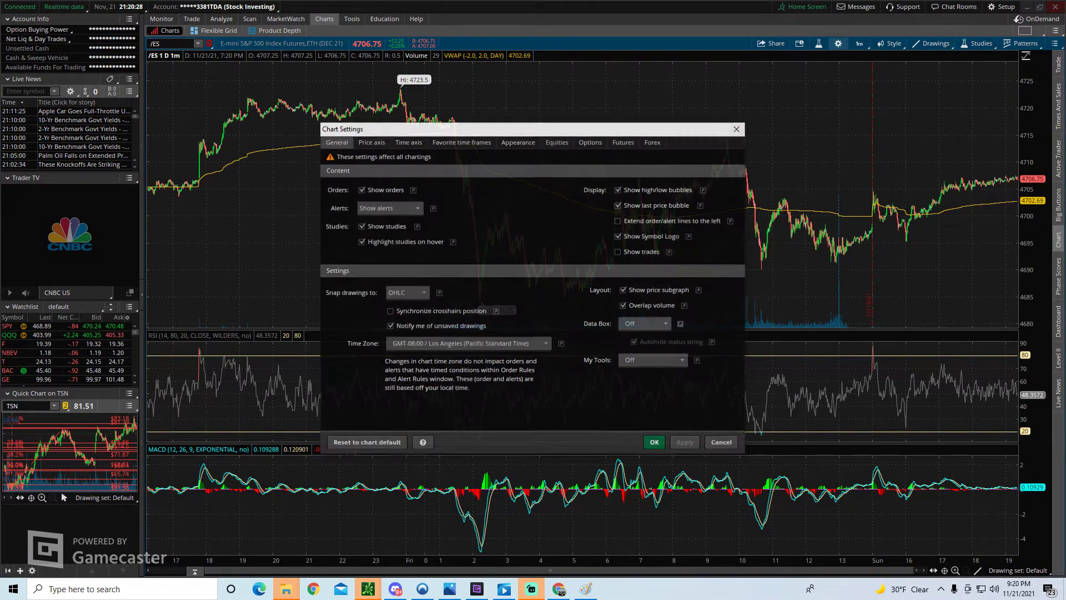
left_click(738, 128)
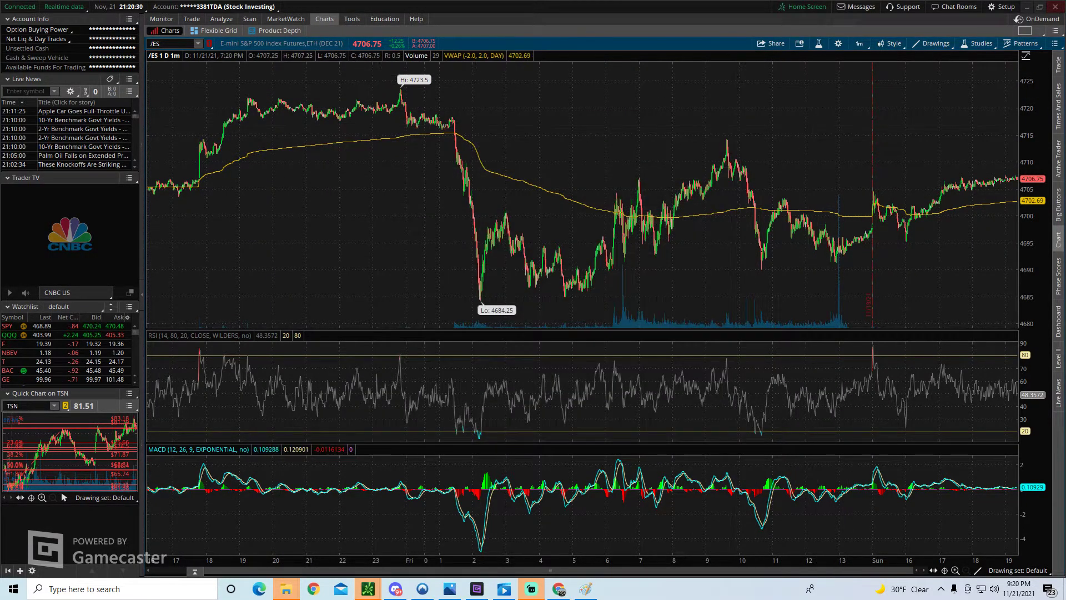
Open the study editor and review the VWAP study's inputs, options and plot settings without changing them.
left_click(819, 43)
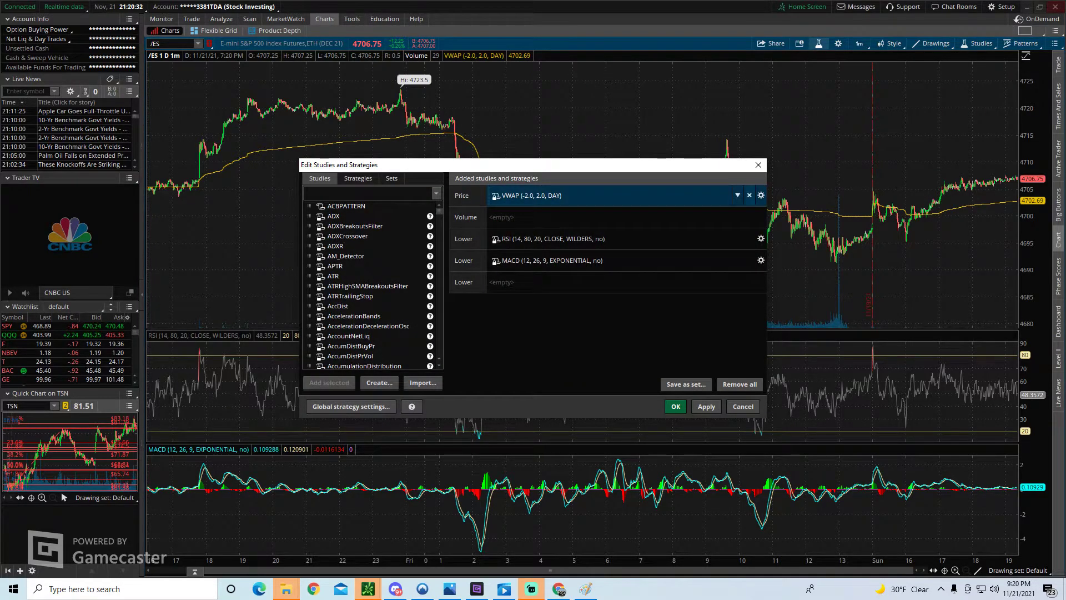
left_click(760, 195)
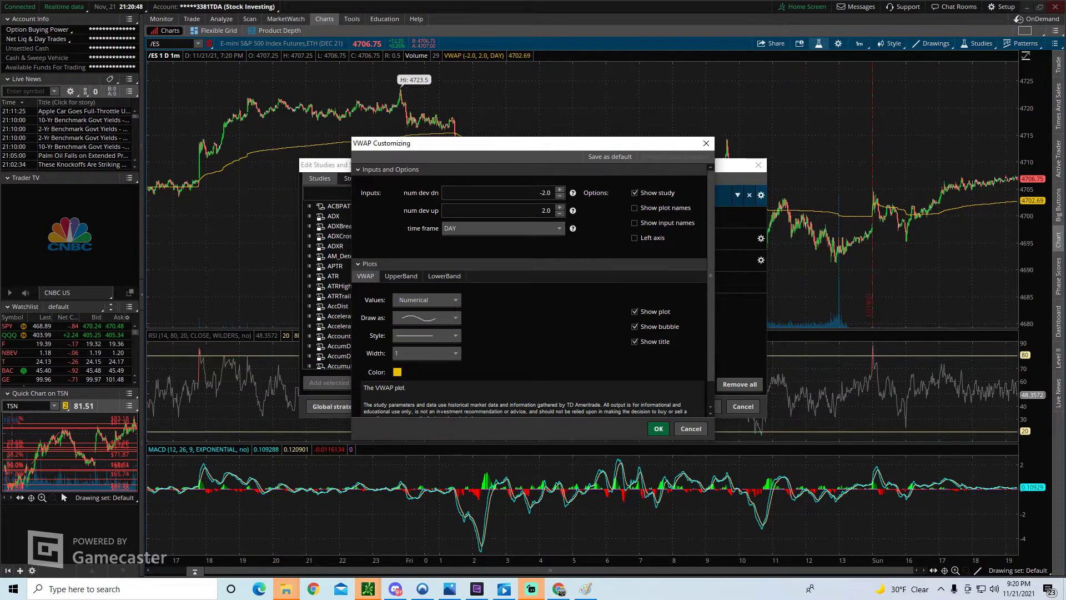
left_click(706, 143)
Browse the alphabetical list of available studies and review the RSI study's customization options before closing the study editor.
scroll(372, 286, "down", 3)
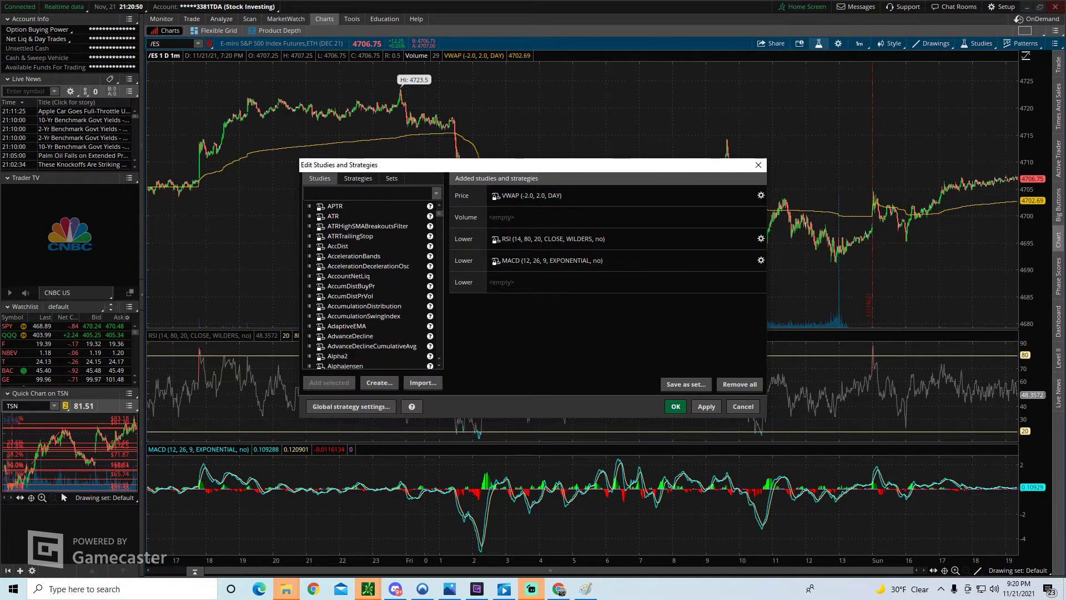
scroll(370, 285, "down", 10)
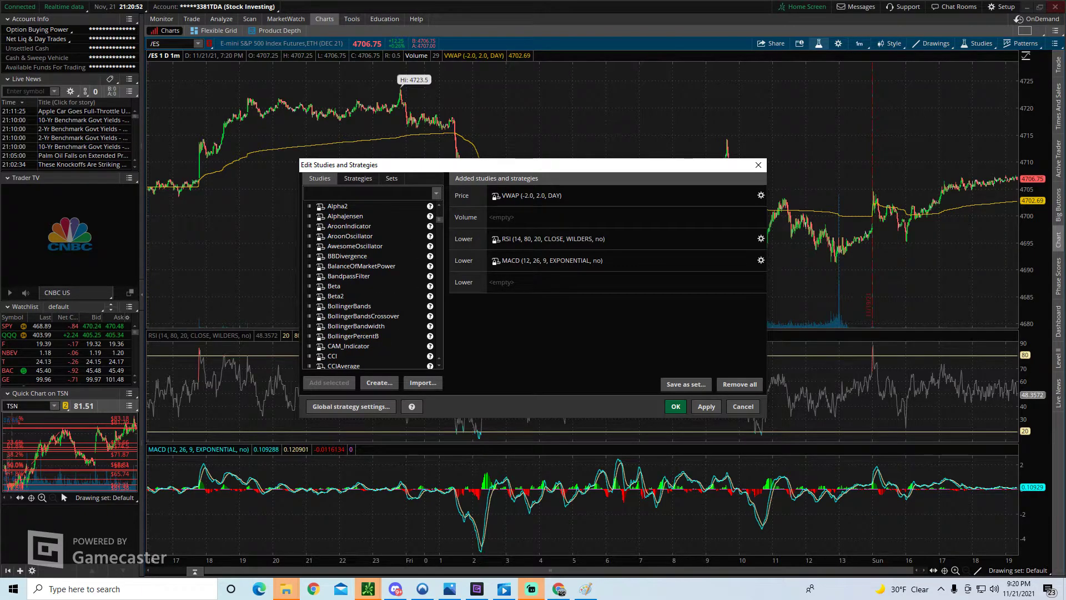
scroll(369, 286, "down", 1)
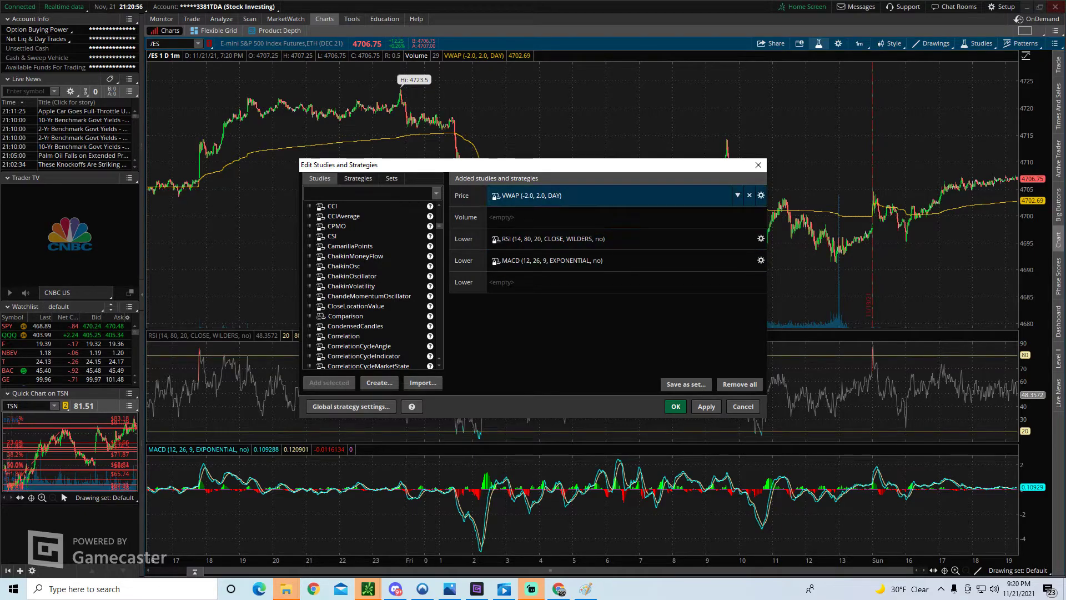
left_click(760, 238)
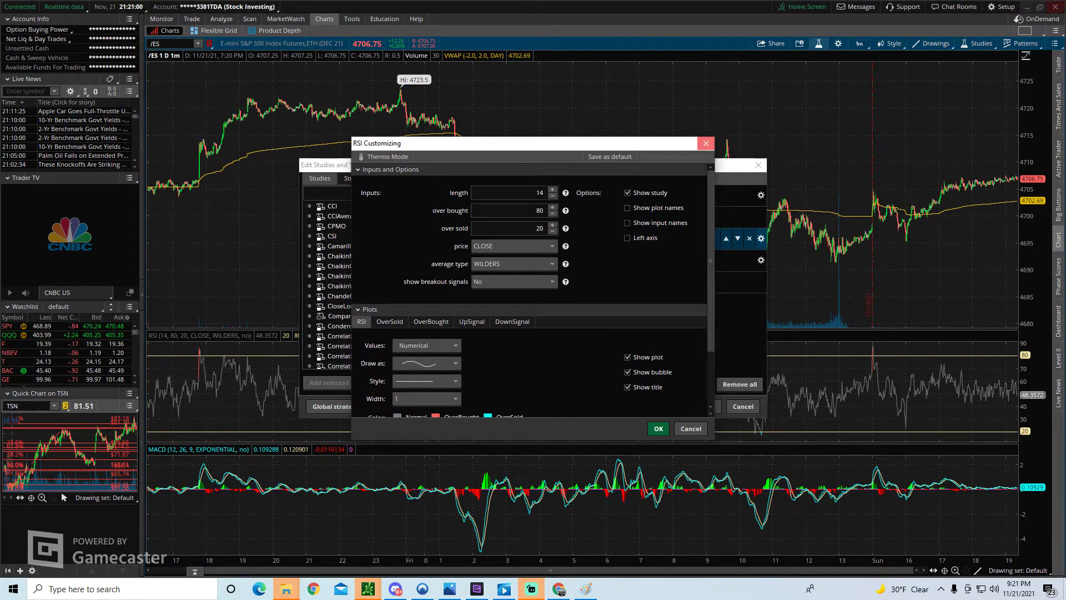
left_click(706, 143)
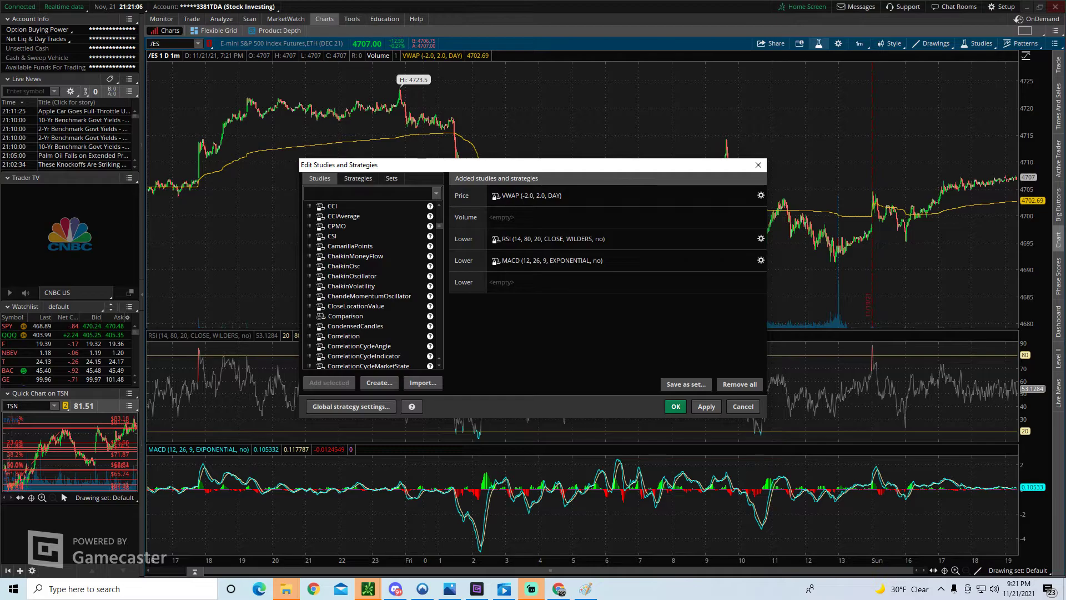
left_click(675, 406)
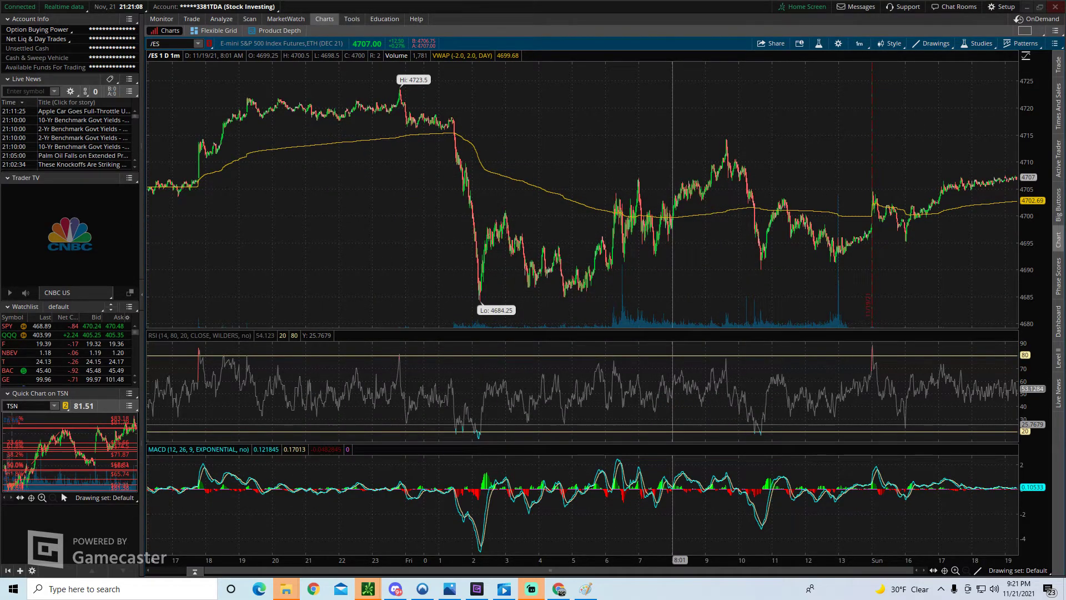